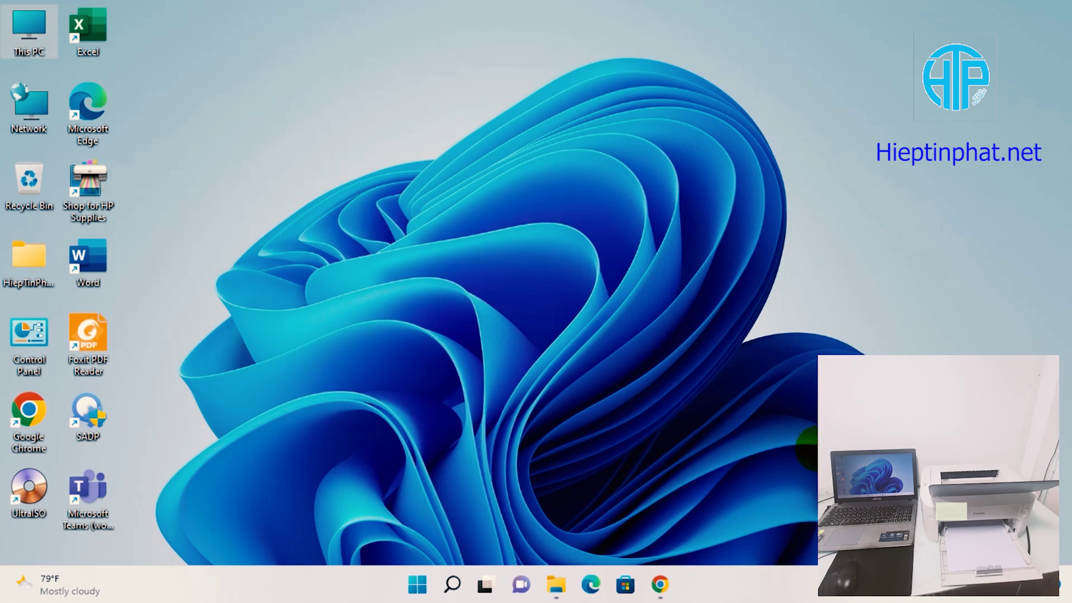
Check in This PC's system information that the system type is 64-bit.
right_click(34, 49)
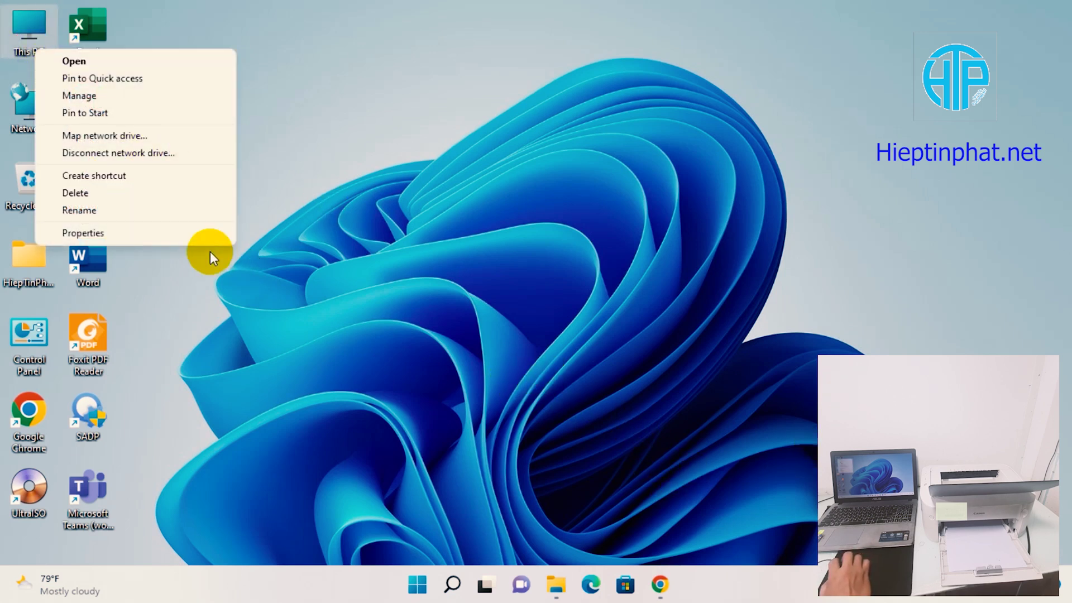
click(177, 234)
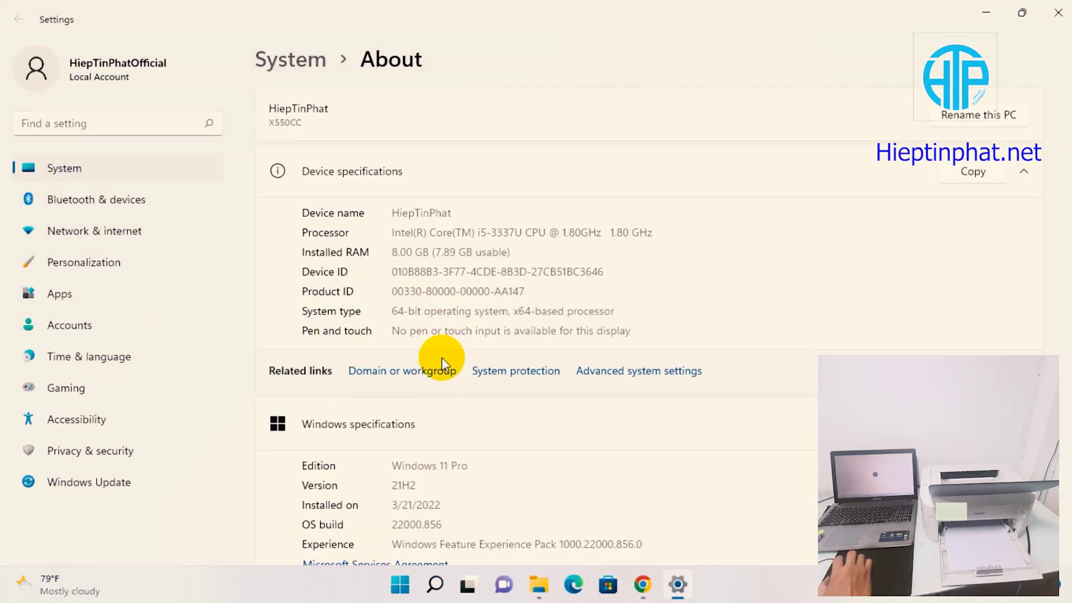
scroll(424, 353, down, 3)
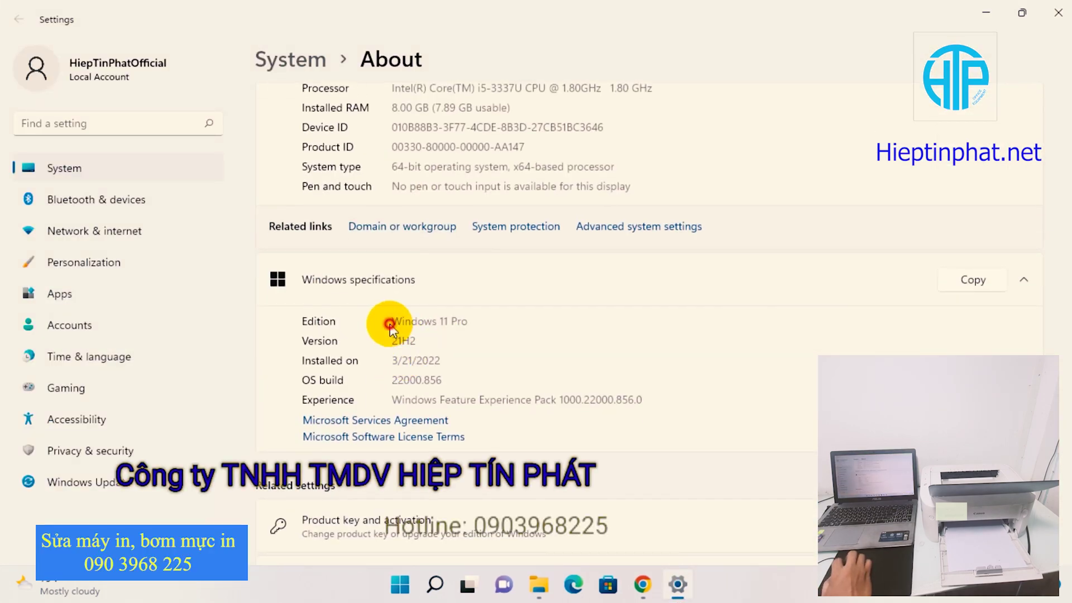
drag(392, 321, 496, 329)
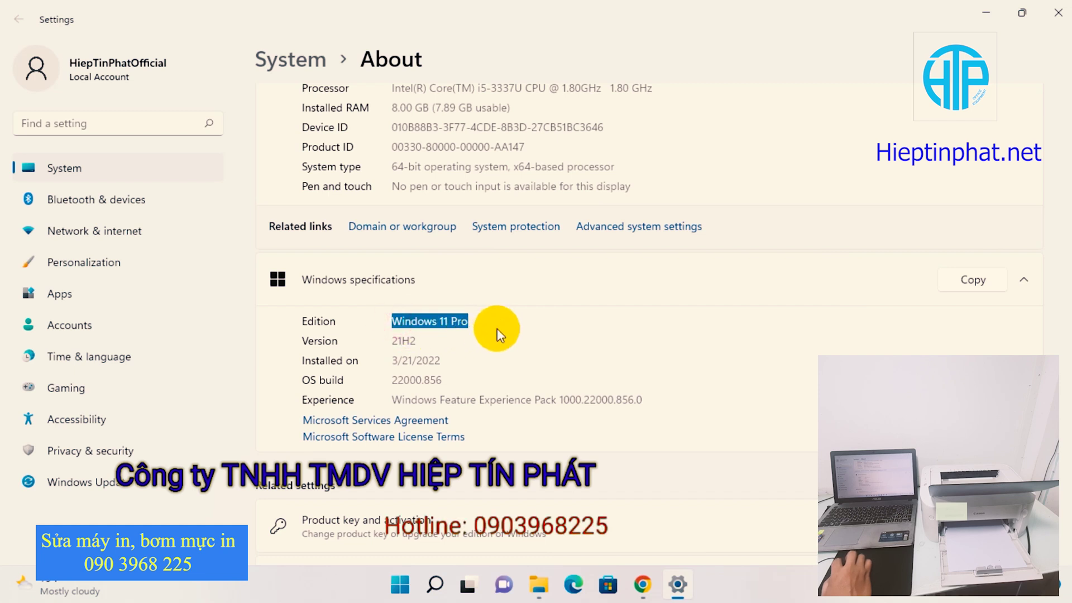
scroll(446, 312, up, 1)
drag(393, 240, 614, 239)
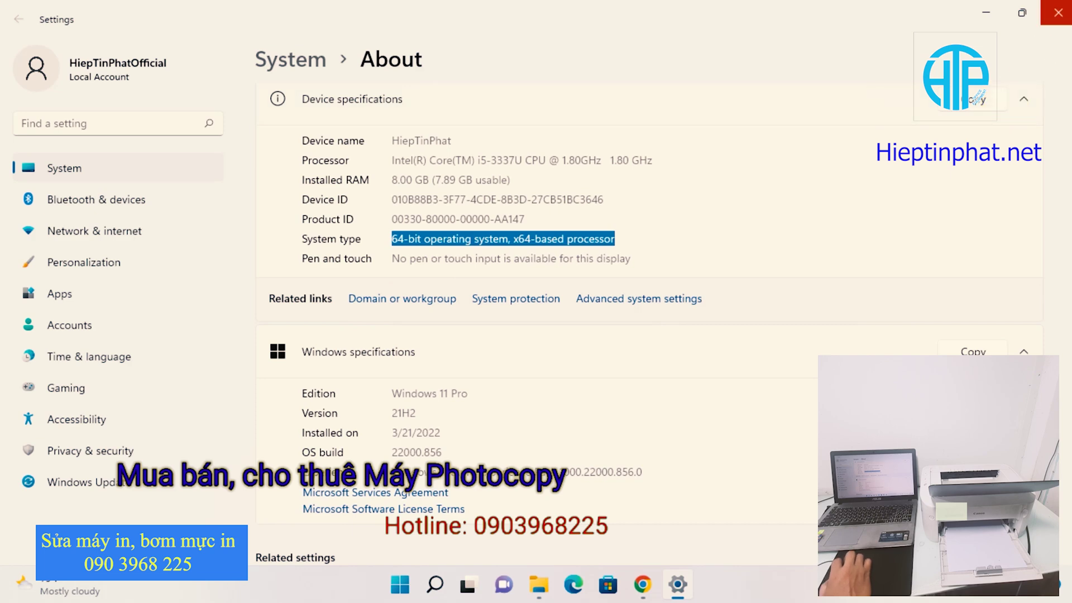
click(1058, 12)
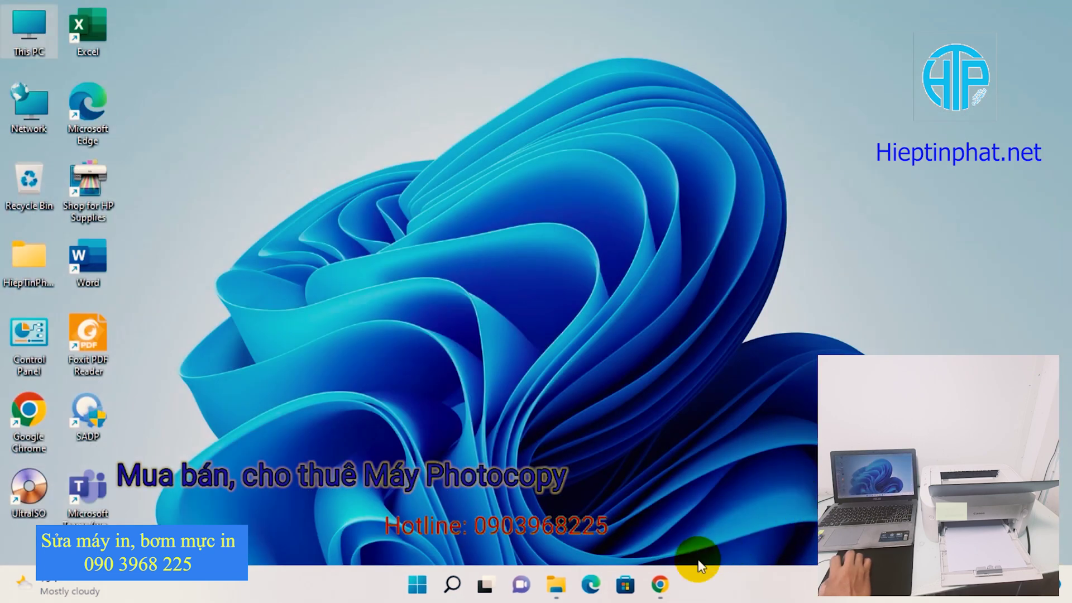
In a fresh Chrome tab, search Google for 'driver canon lbp 6030w win 11 64 bit'.
click(664, 593)
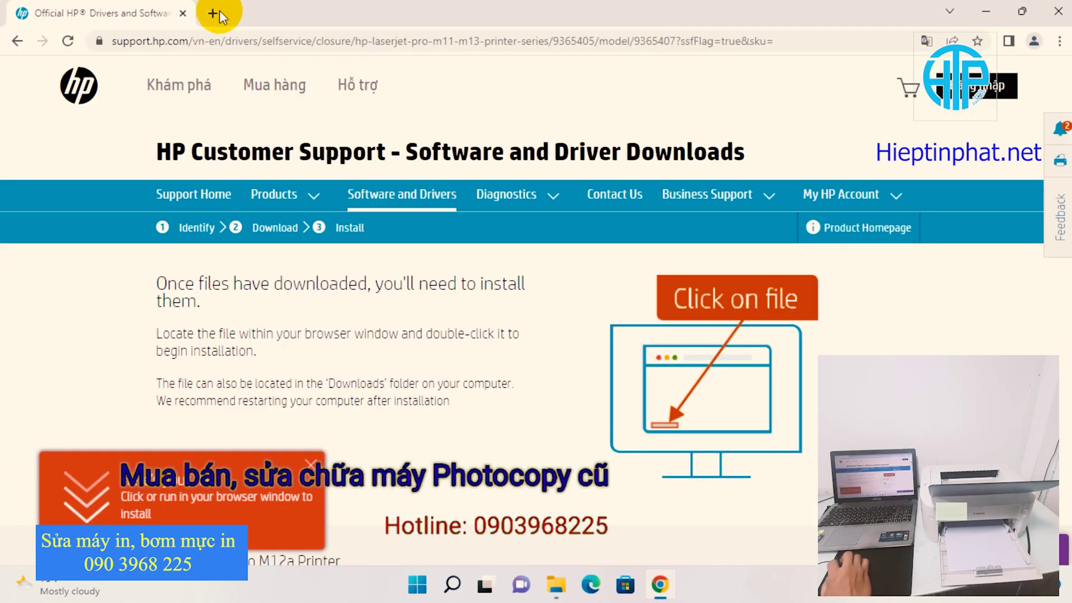
click(211, 12)
click(183, 13)
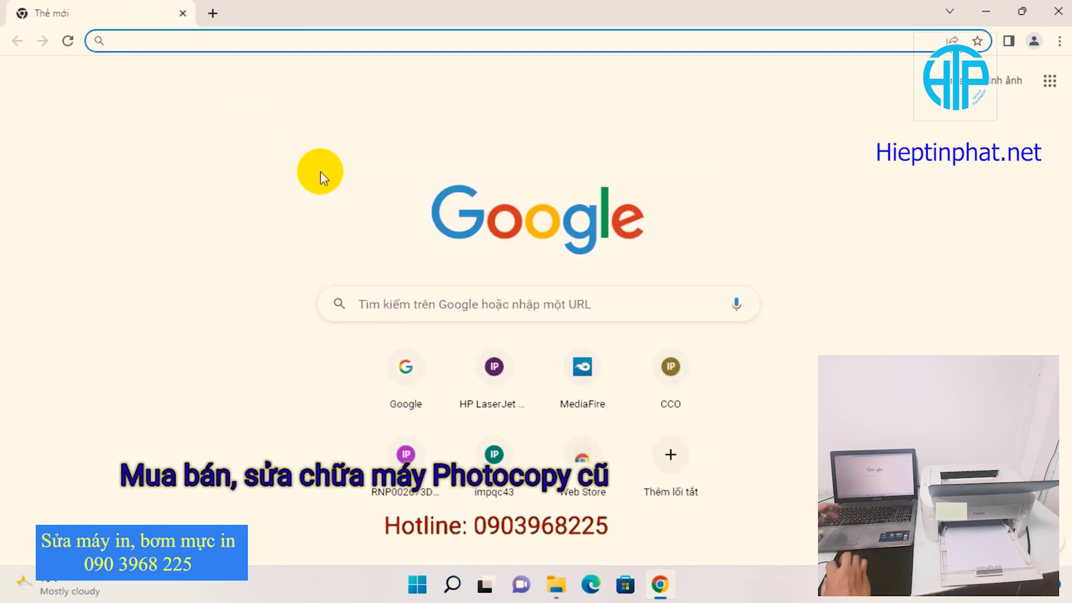
text(g)
click(148, 133)
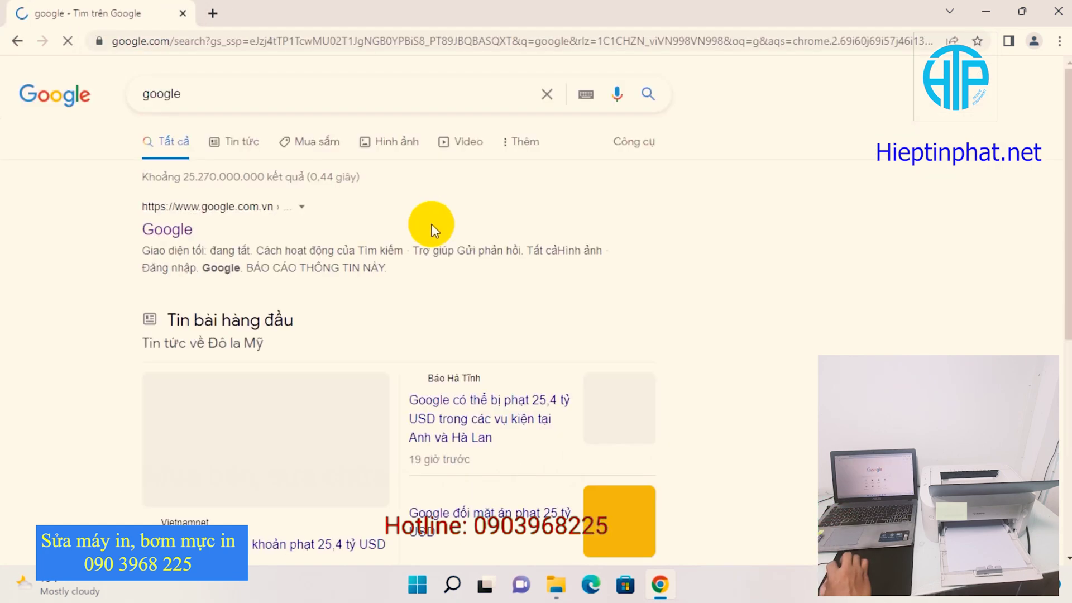
click(179, 242)
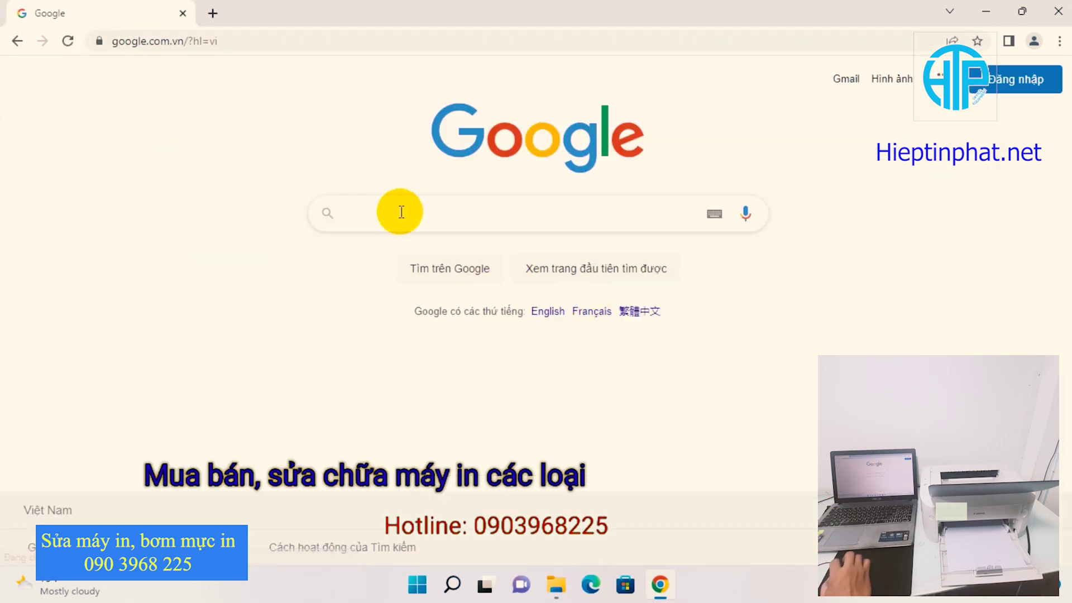
text(driv)
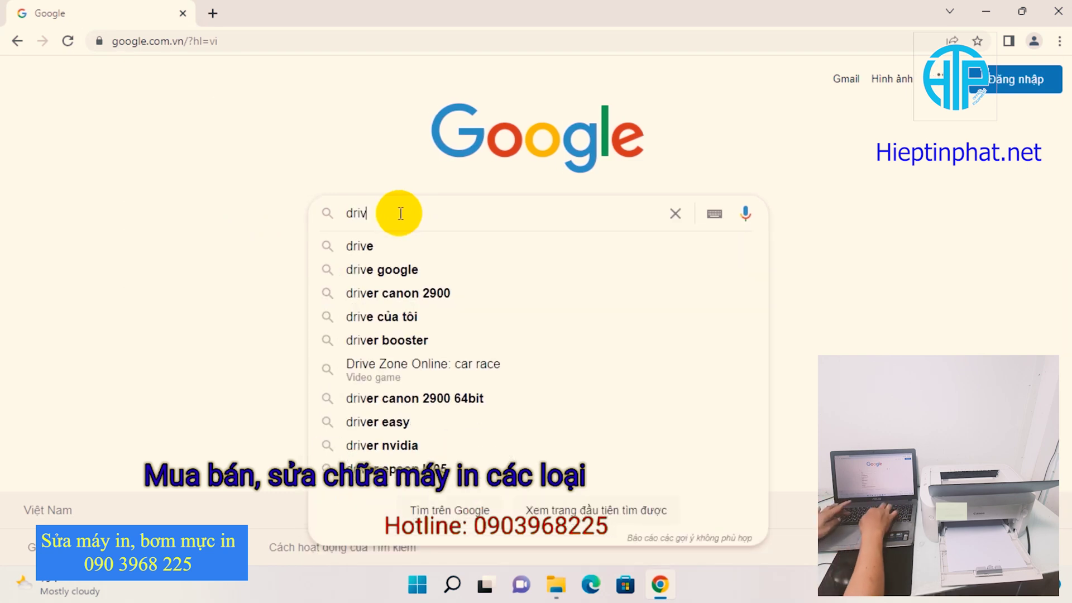
text(er danon )
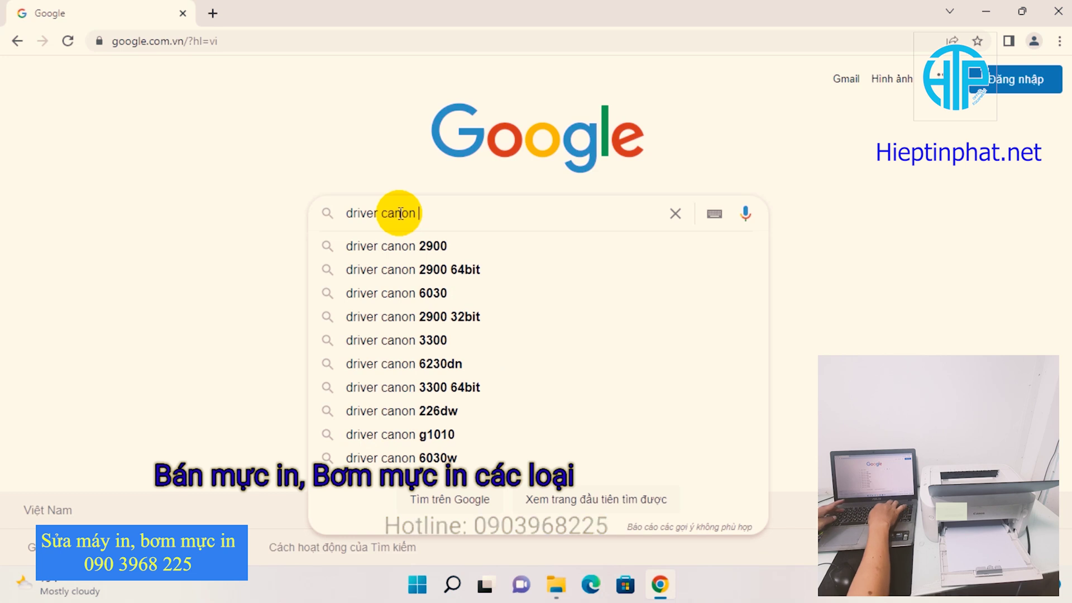
text(lbp )
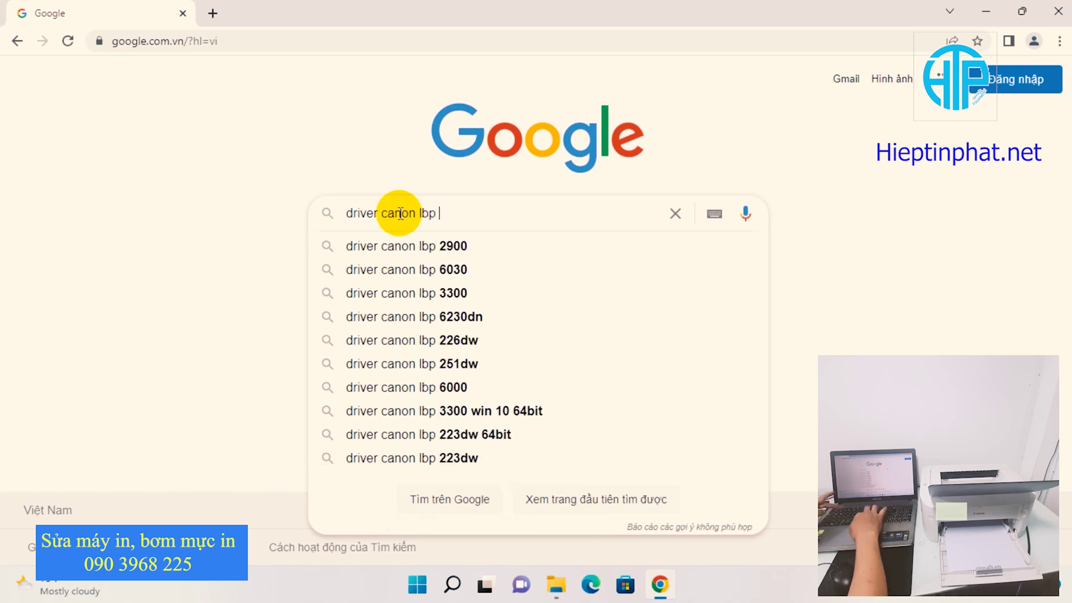
text(6030)
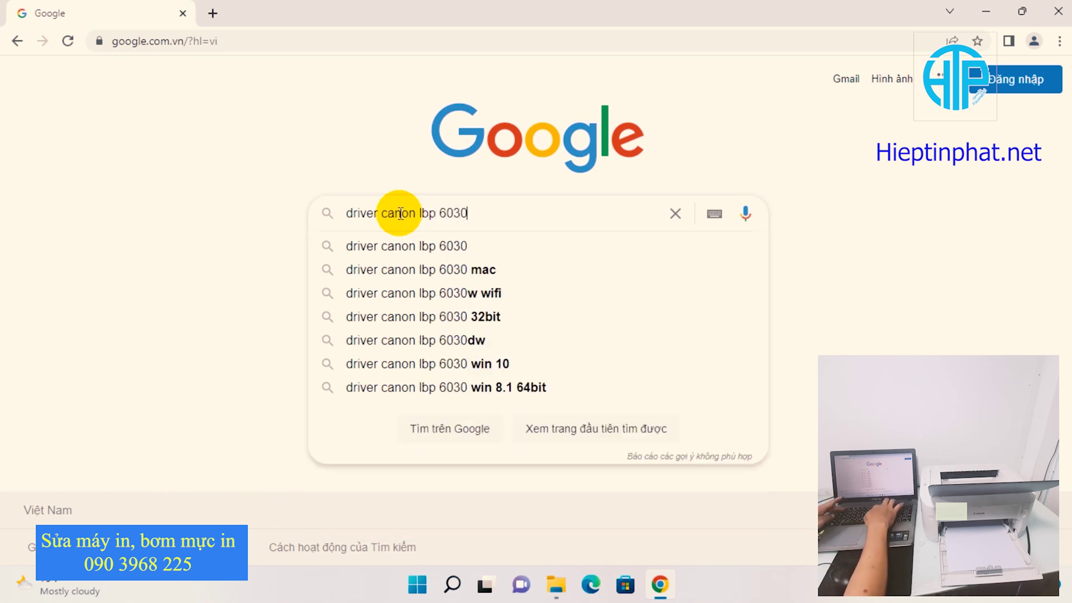
text(w w)
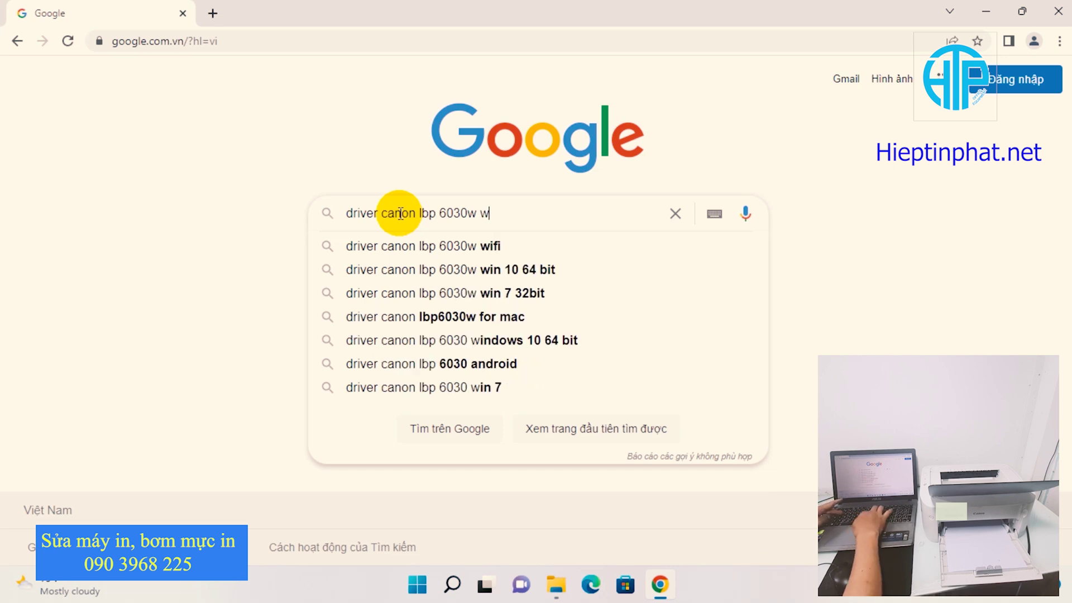
text(in 11 )
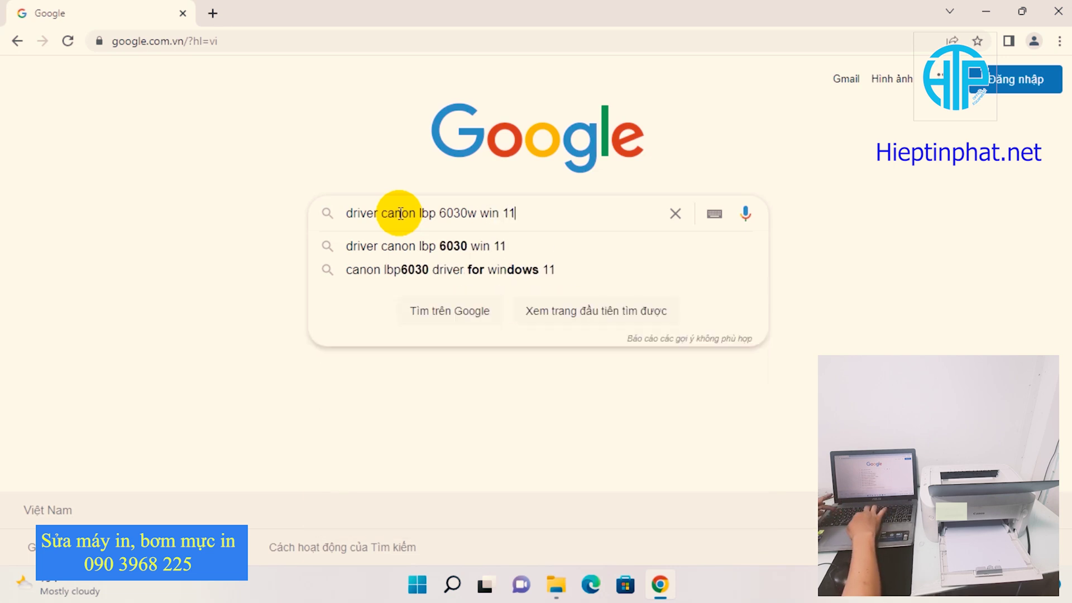
text(64 bit)
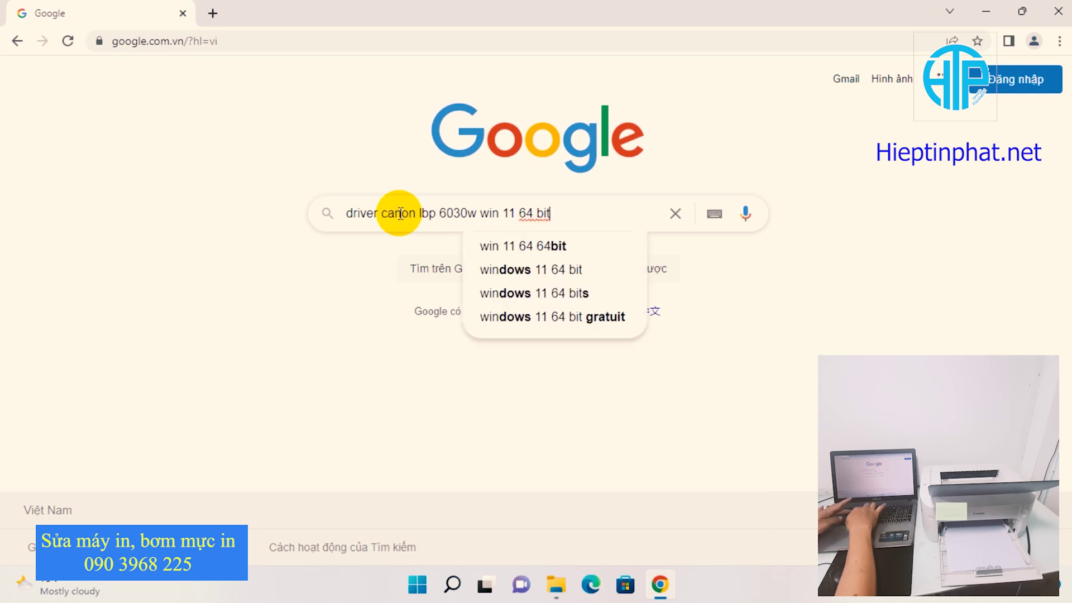
key(Return)
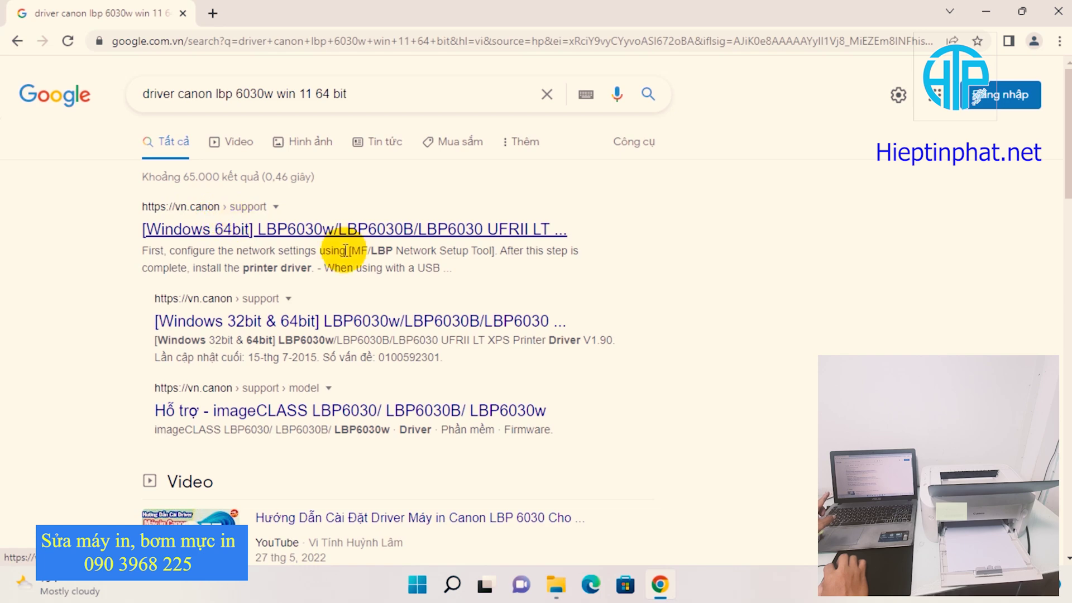
Open the vn.canon LBP6030w UFRII LT 64-bit driver page, download it and accept the licence.
click(380, 238)
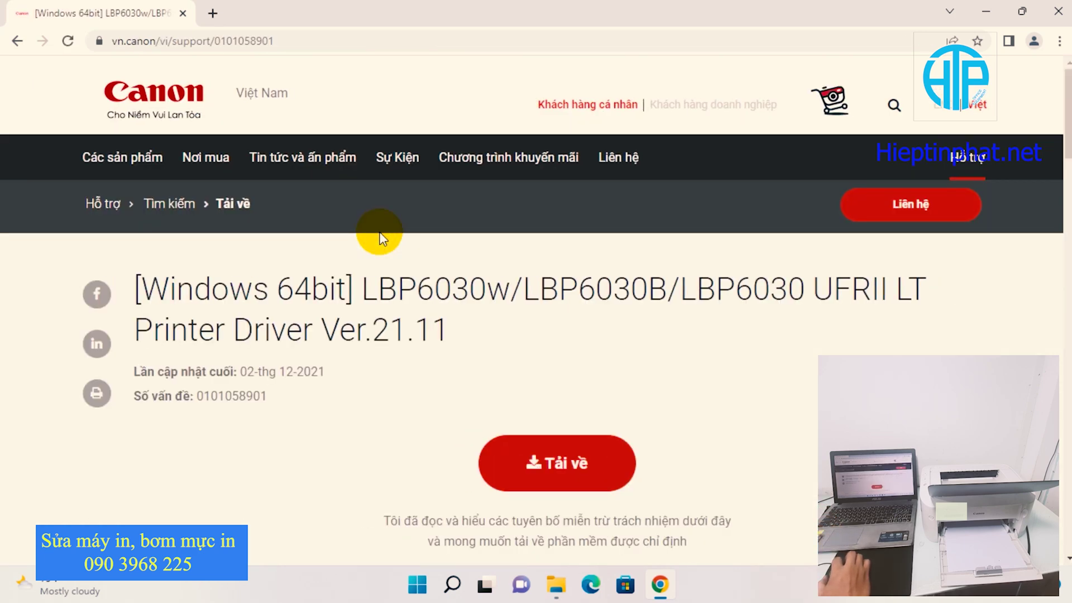
scroll(599, 347, down, 3)
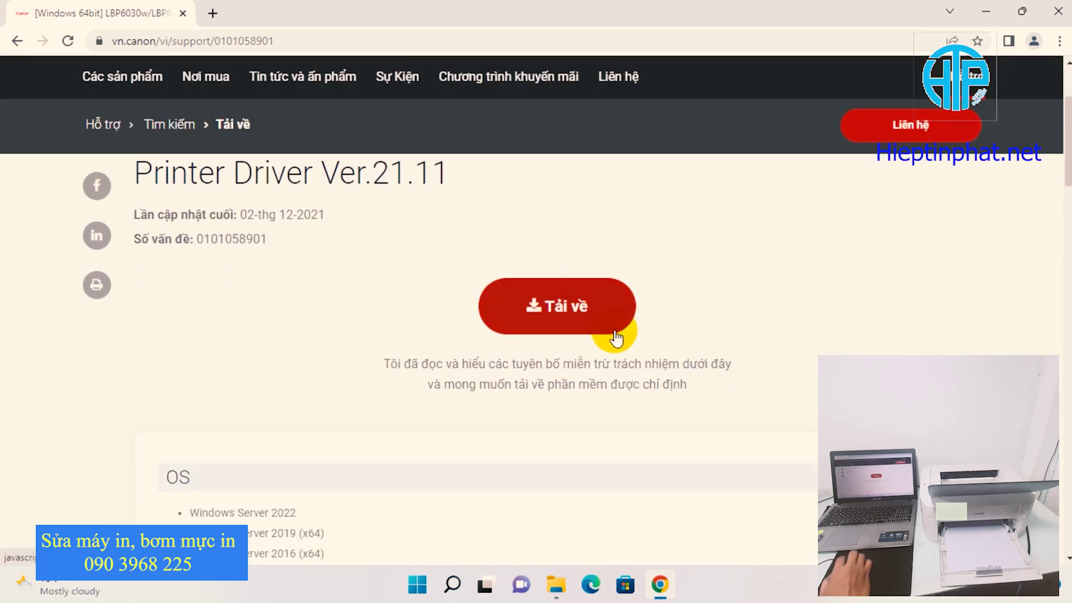
click(570, 302)
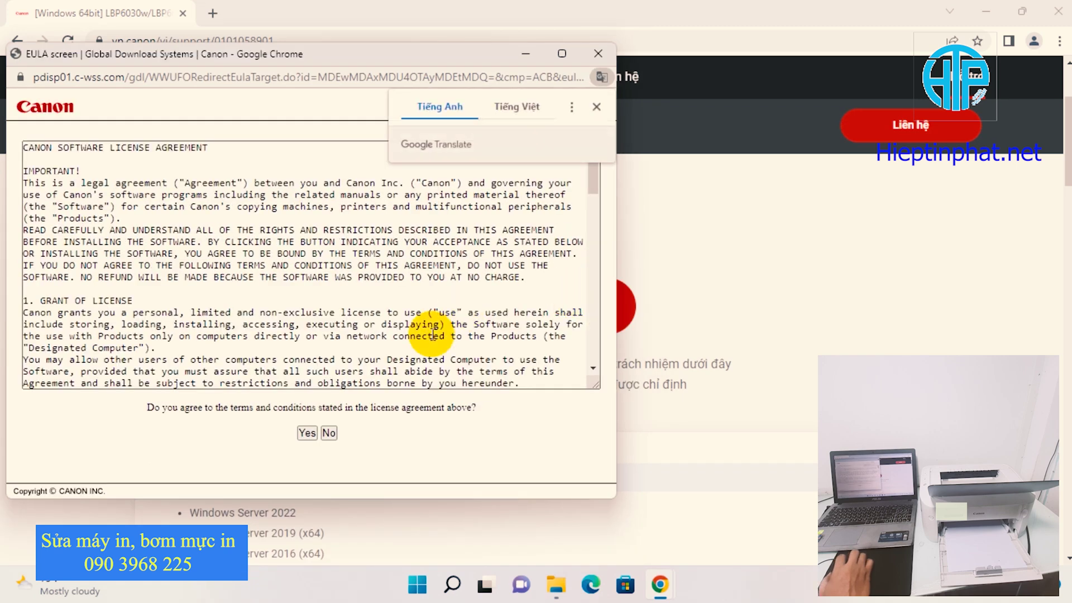
click(306, 433)
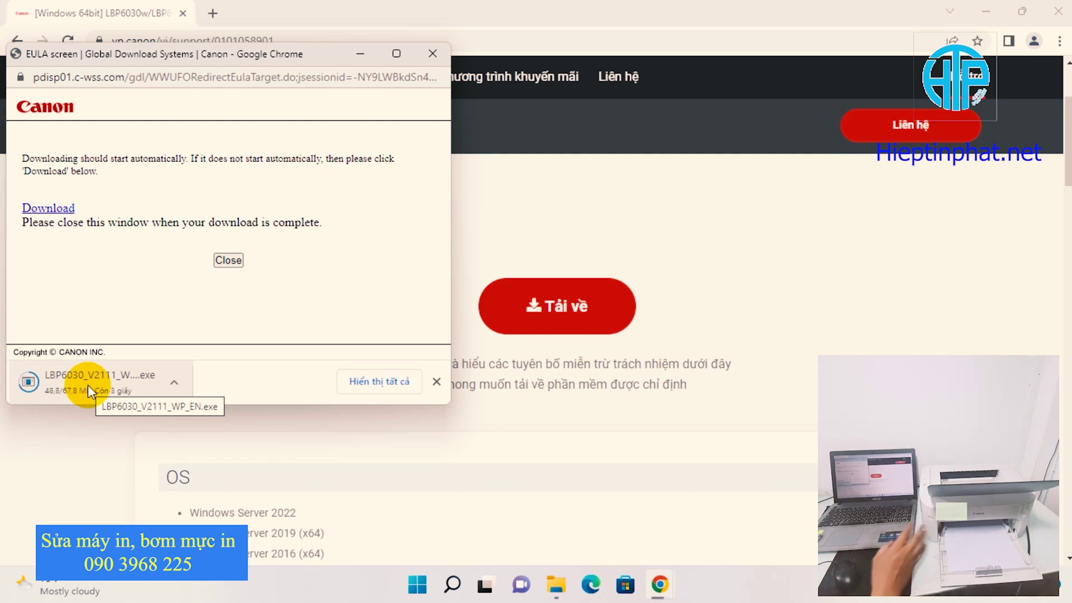
Launch Control Panel from Start search and go to Devices and Printers to find the Canon device.
click(452, 584)
text(c)
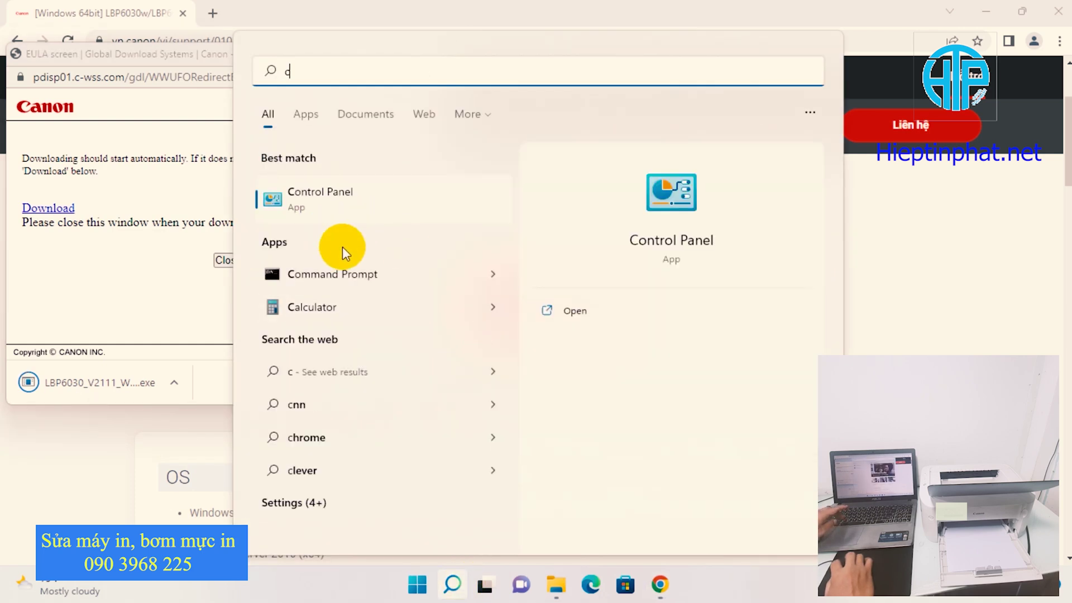
click(310, 192)
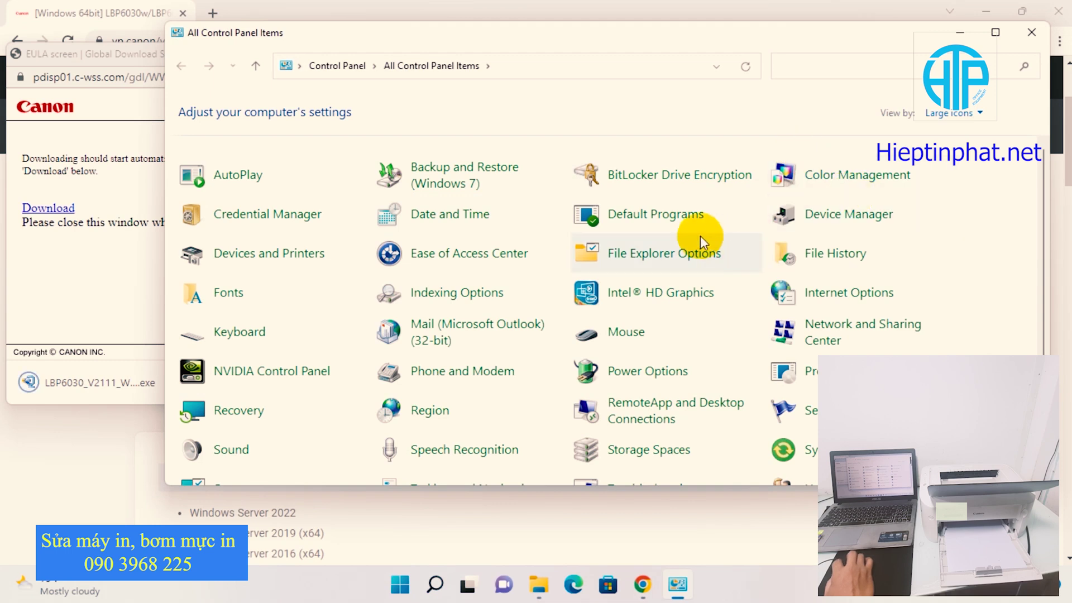
click(274, 260)
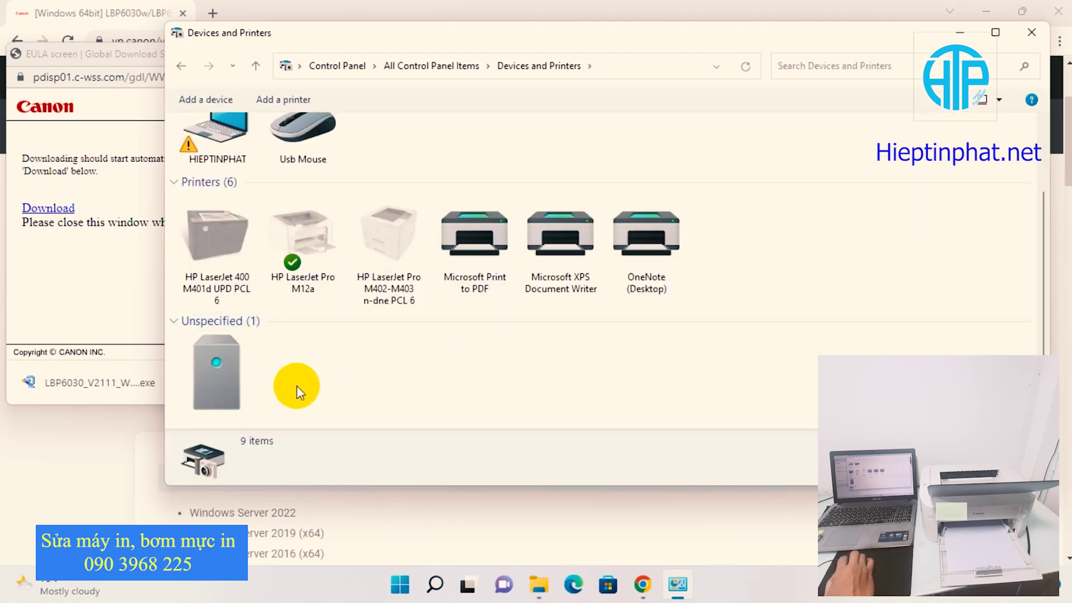
click(226, 369)
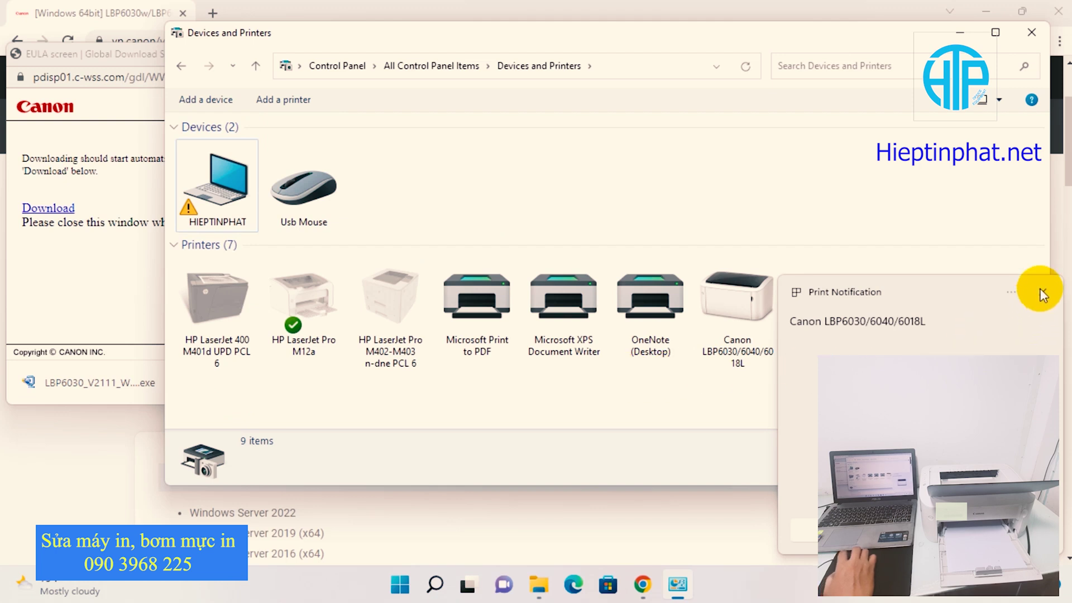
Confirm the Canon LBP6030 uses the Canon LBP6030/6040/6018L V4 driver on the Advanced tab.
click(1042, 291)
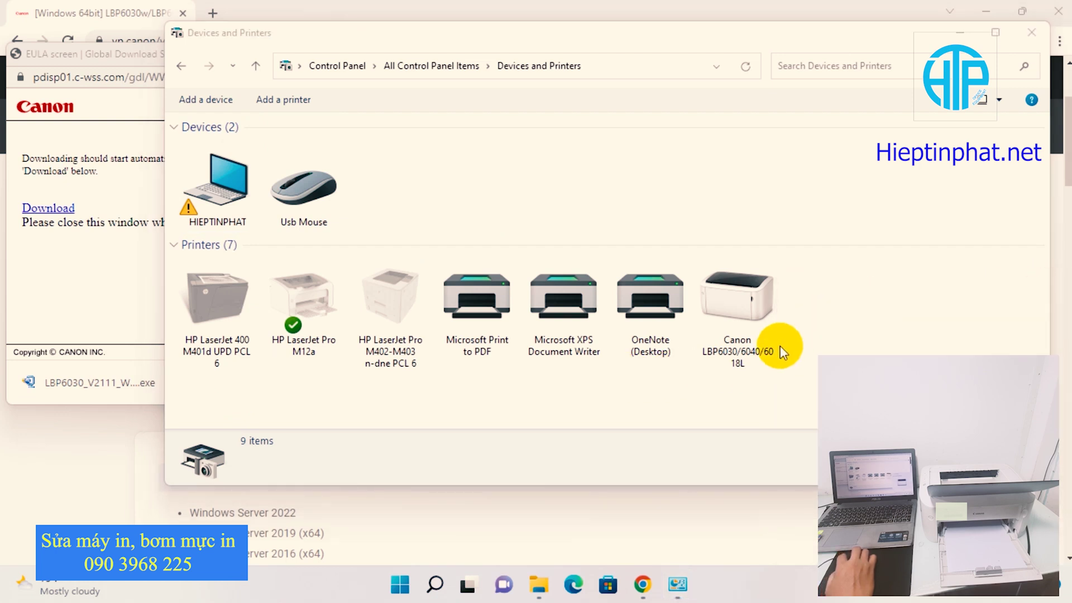
click(729, 360)
right_click(732, 357)
click(800, 459)
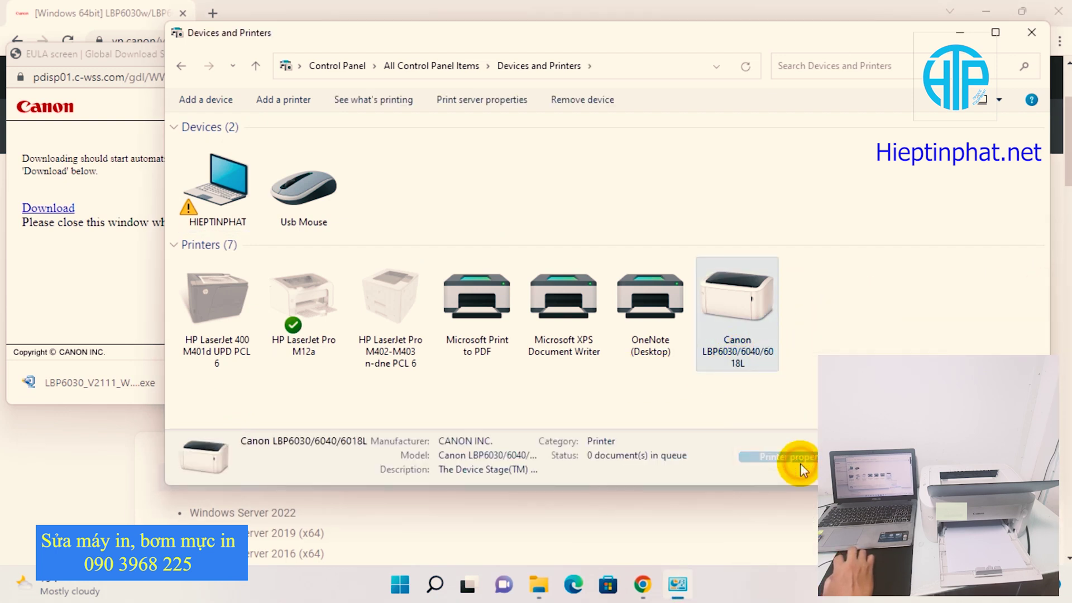
drag(815, 172, 289, 91)
click(328, 116)
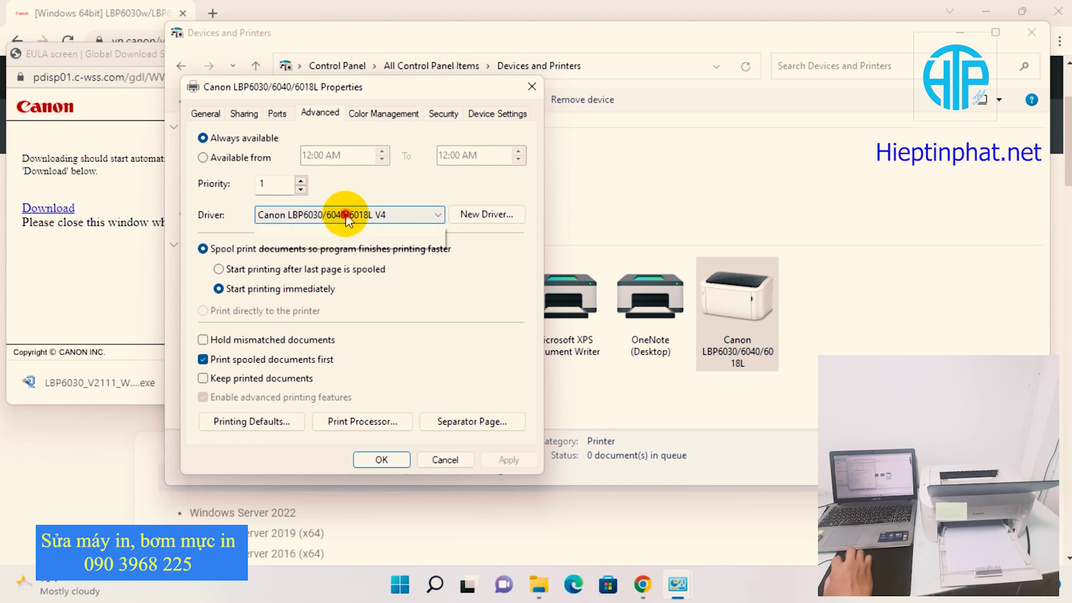
click(357, 217)
click(402, 230)
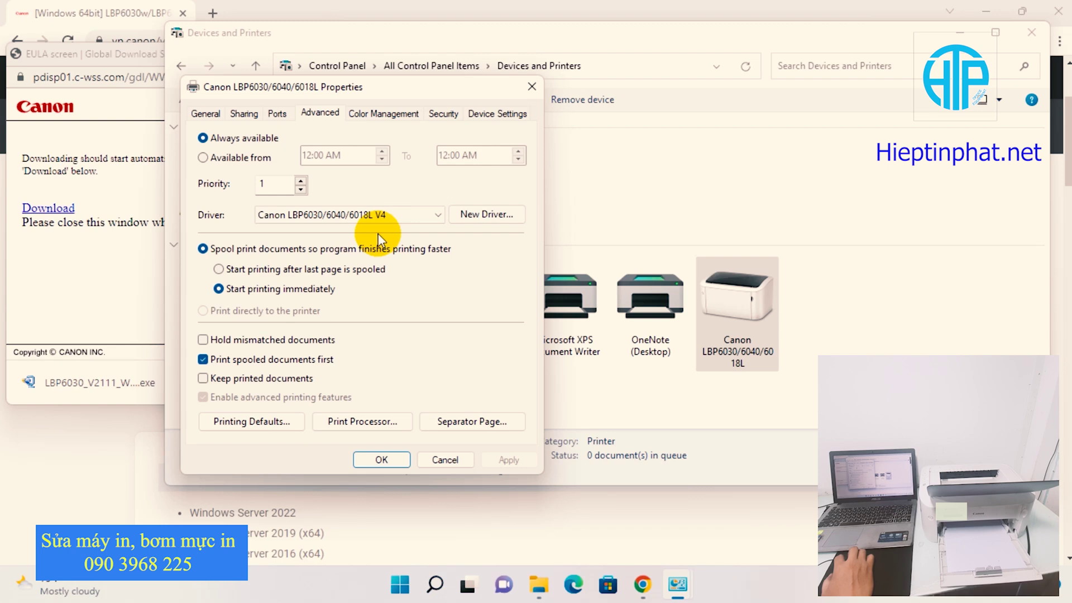
click(377, 457)
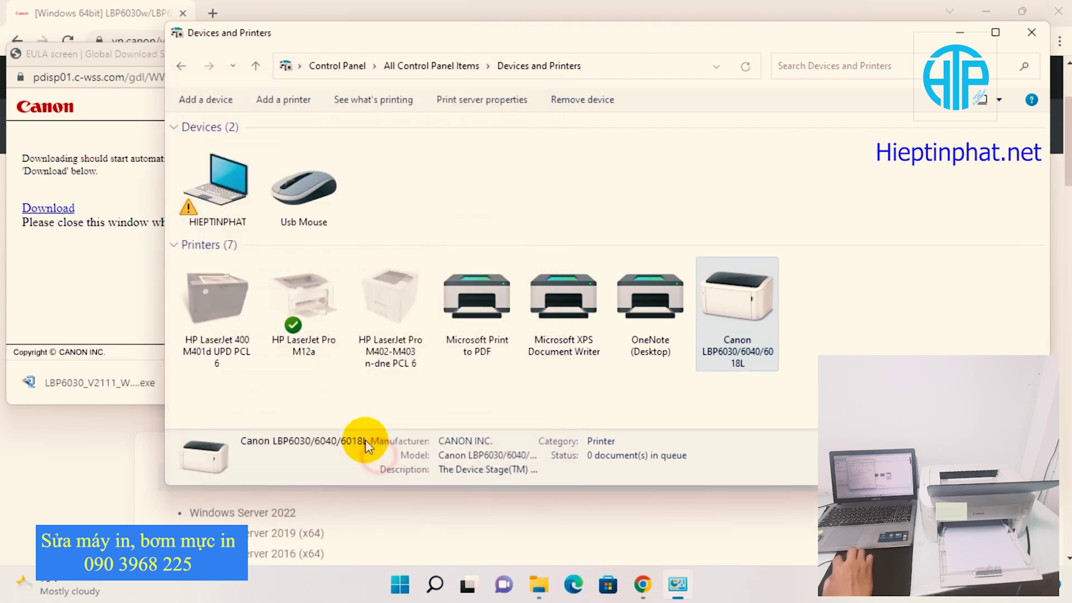
Verify the printer's port is USB006, then minimise Devices and Printers.
right_click(730, 316)
click(781, 418)
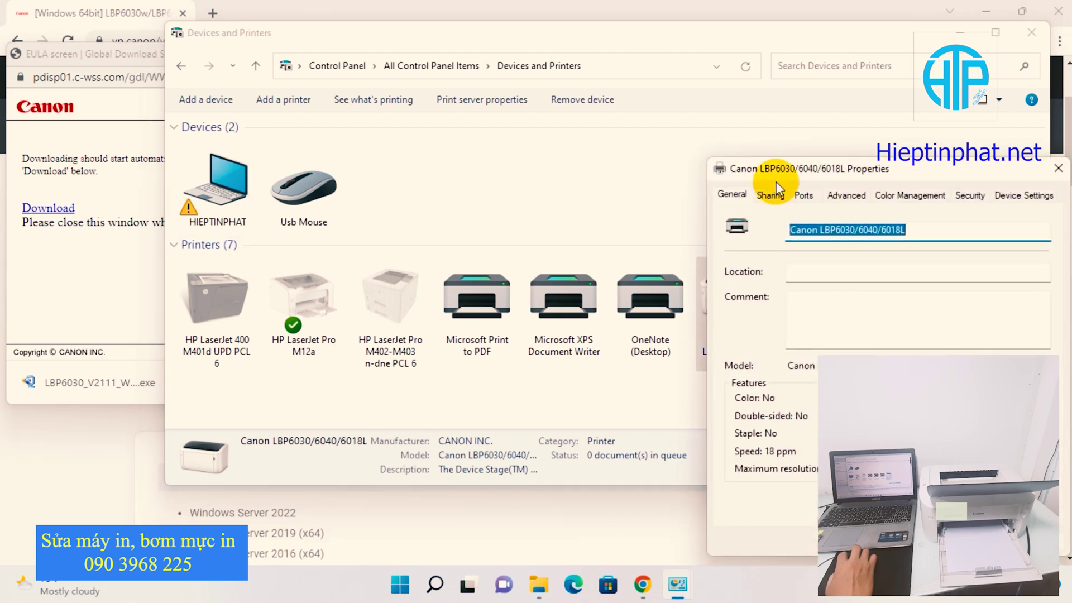
drag(801, 176, 530, 98)
click(531, 116)
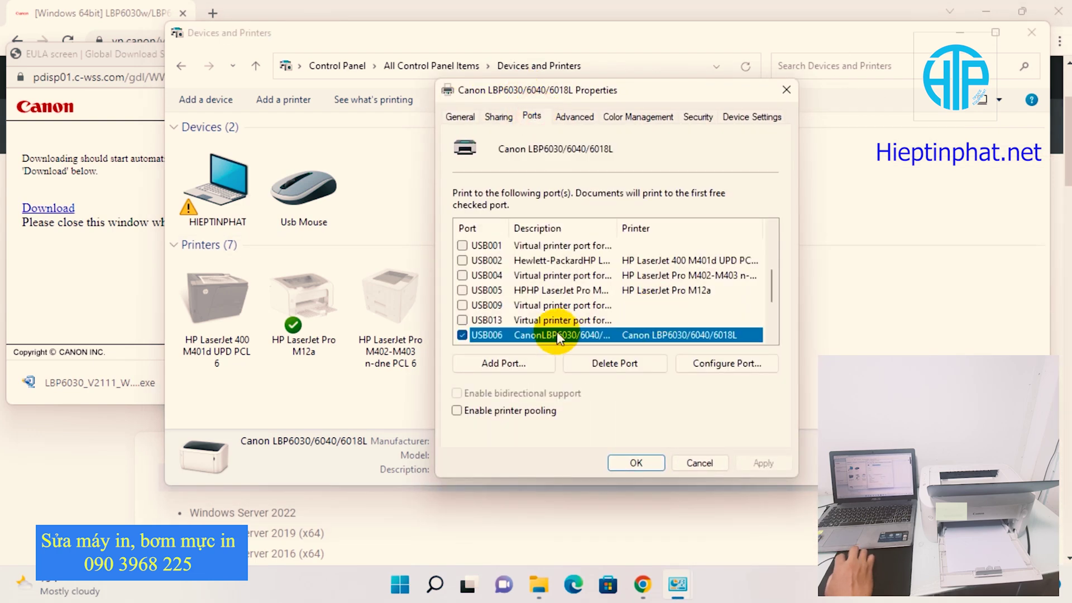
double_click(509, 227)
scroll(474, 290, down, 2)
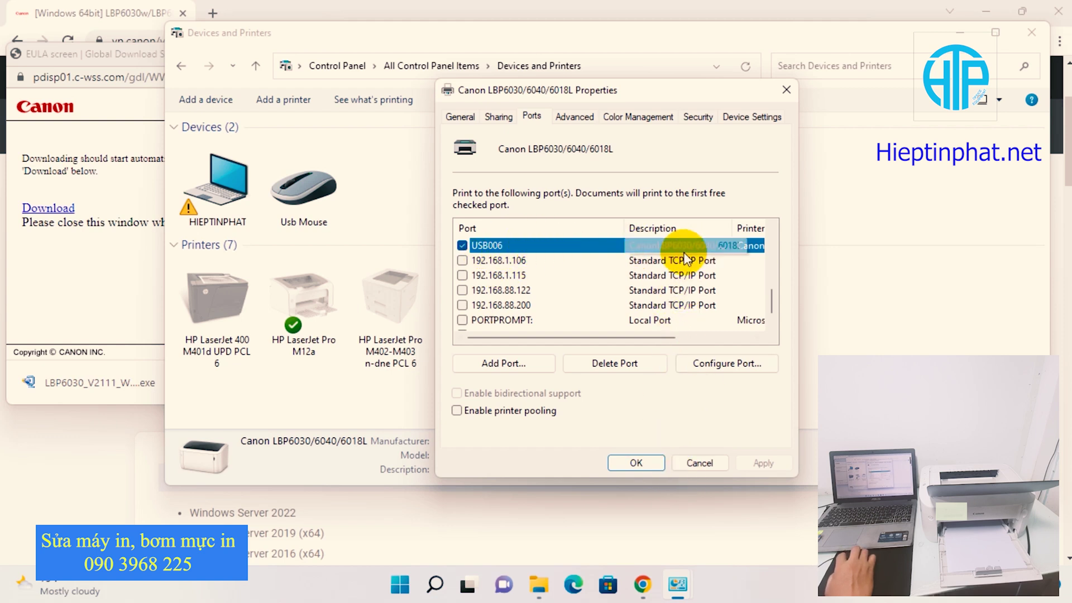
click(635, 463)
click(956, 32)
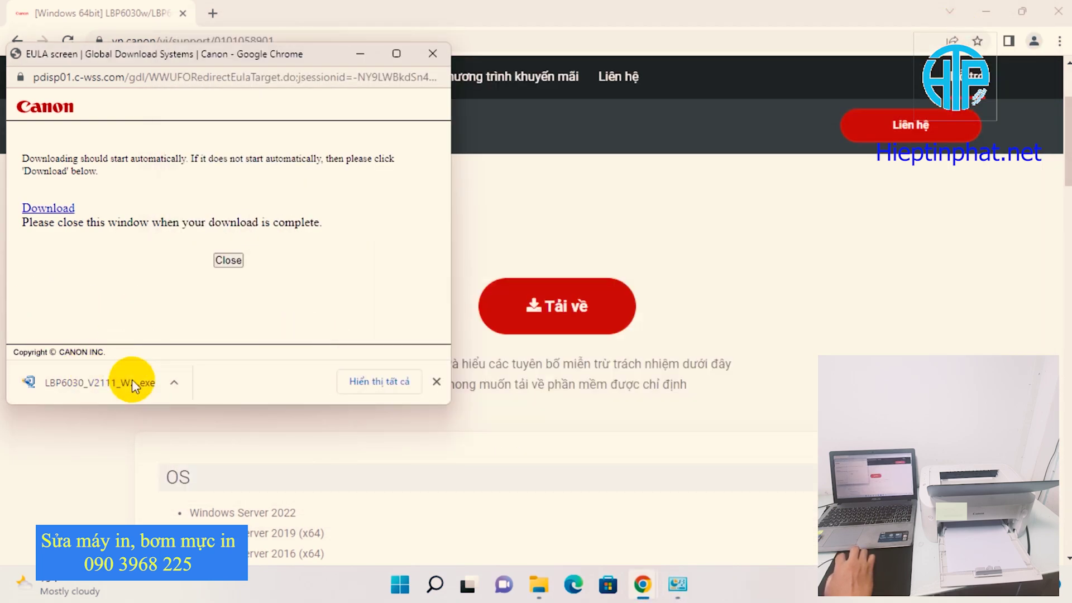
Run LBP6030_V2111_WP_EN.exe from Chrome's download bar.
click(99, 375)
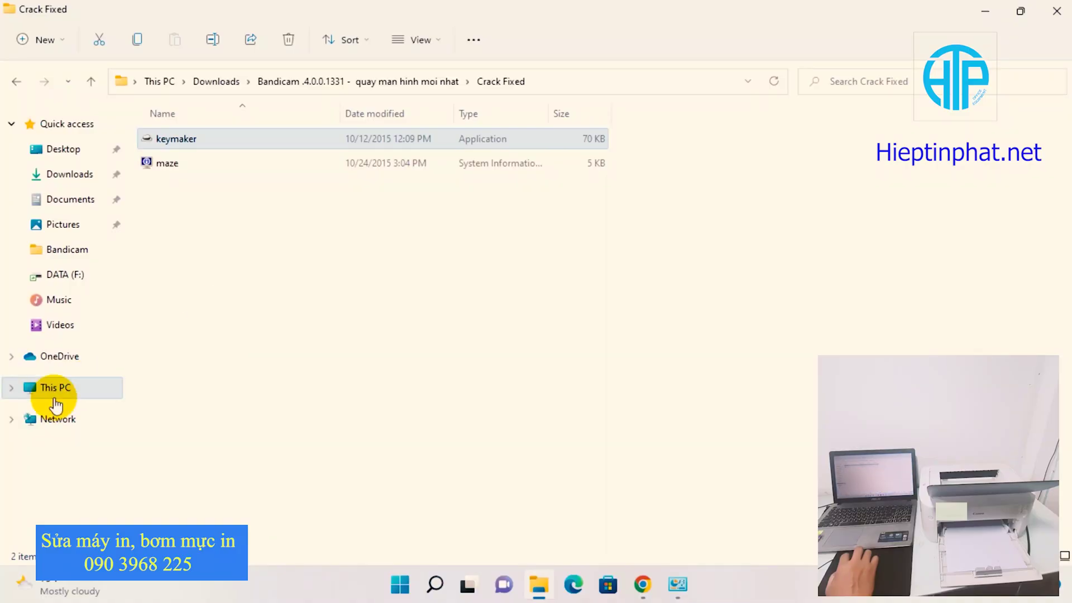
Browse This PC > Downloads into the LBP6030_V2111_WP_EN folder and select Network_Setting_Tool.
click(53, 385)
click(56, 174)
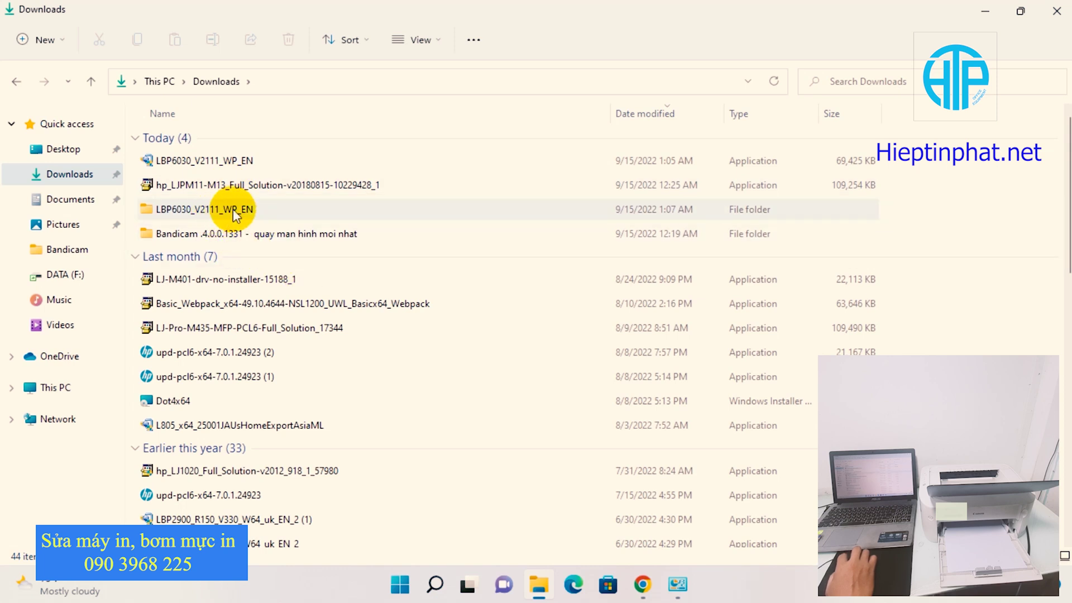
double_click(232, 209)
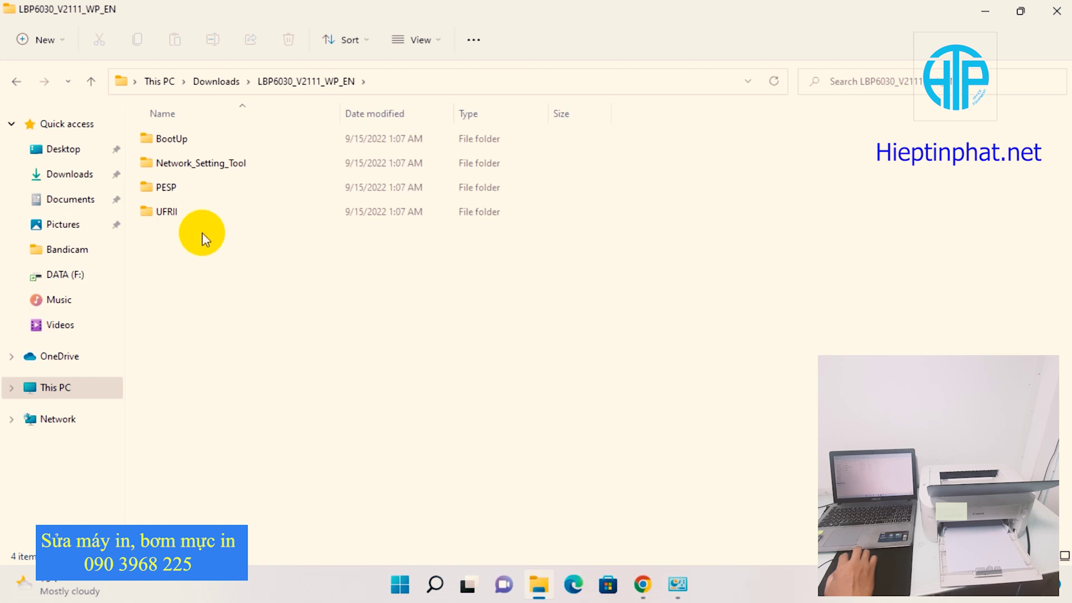
click(196, 173)
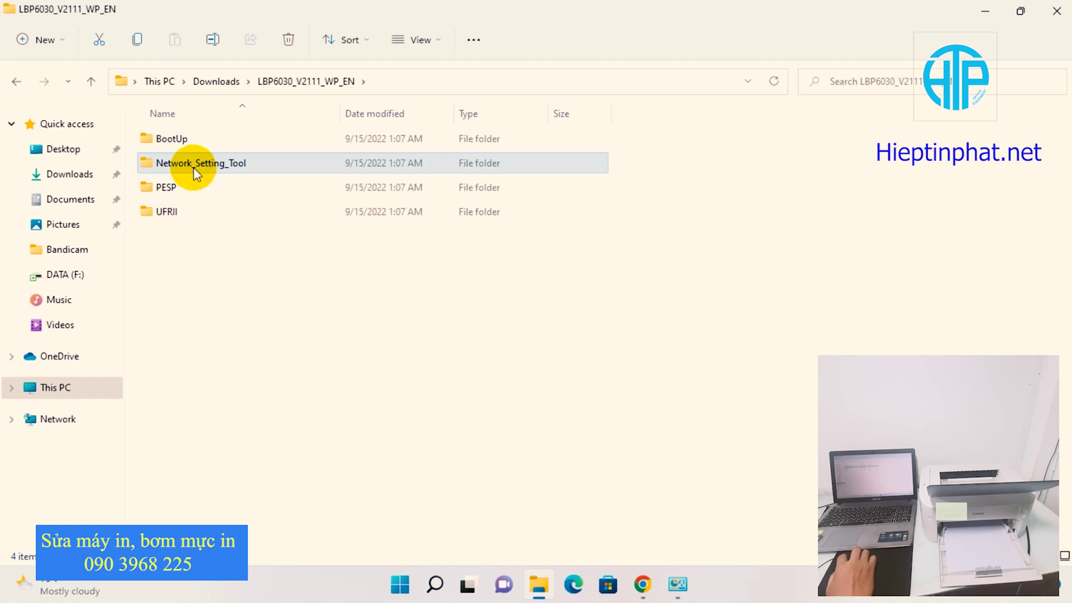
Browse Network_Setting_Tool and UFRII > uk_eng, then return to Network_Setting_Tool with CNAN1STK.
double_click(239, 165)
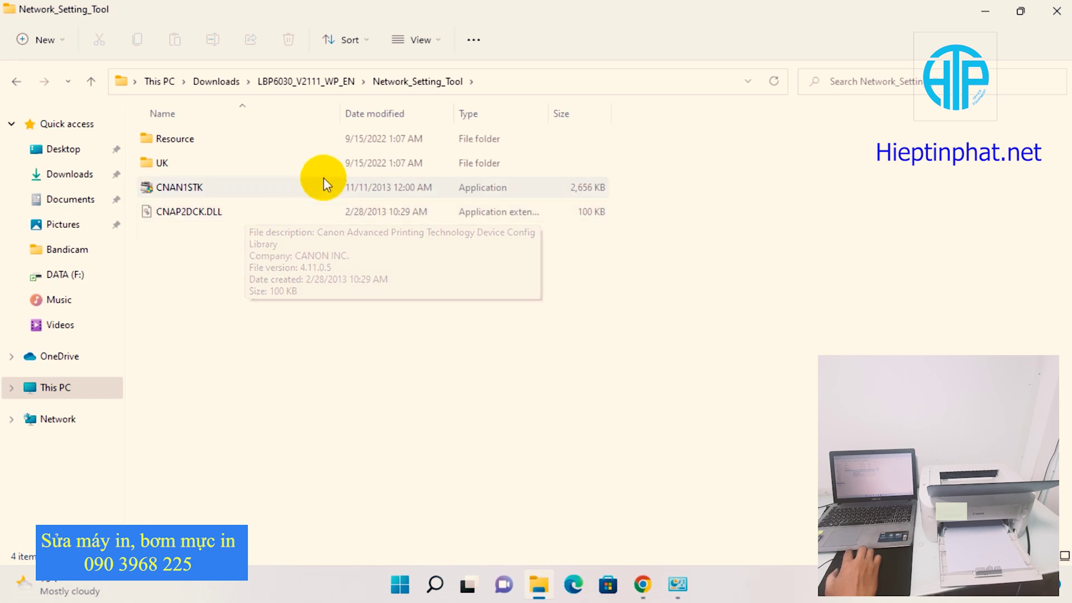
click(91, 81)
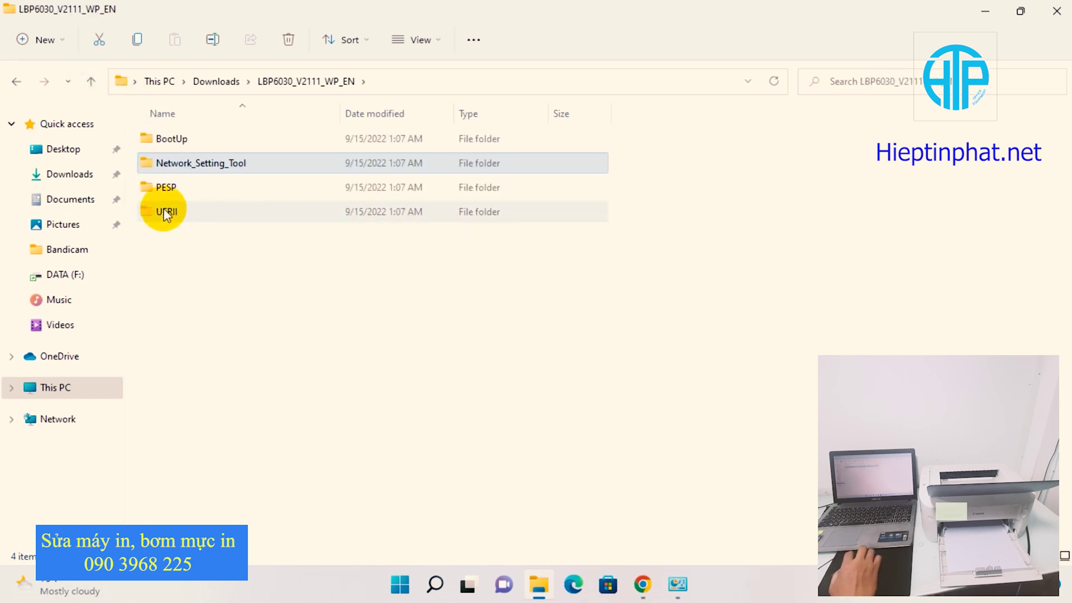
double_click(163, 210)
double_click(171, 139)
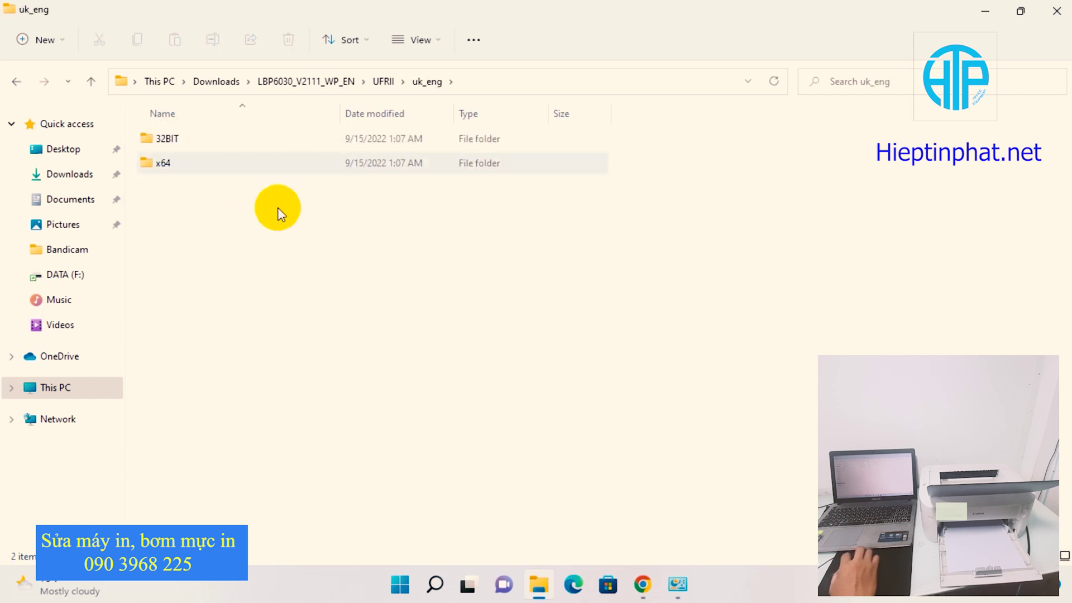
click(87, 83)
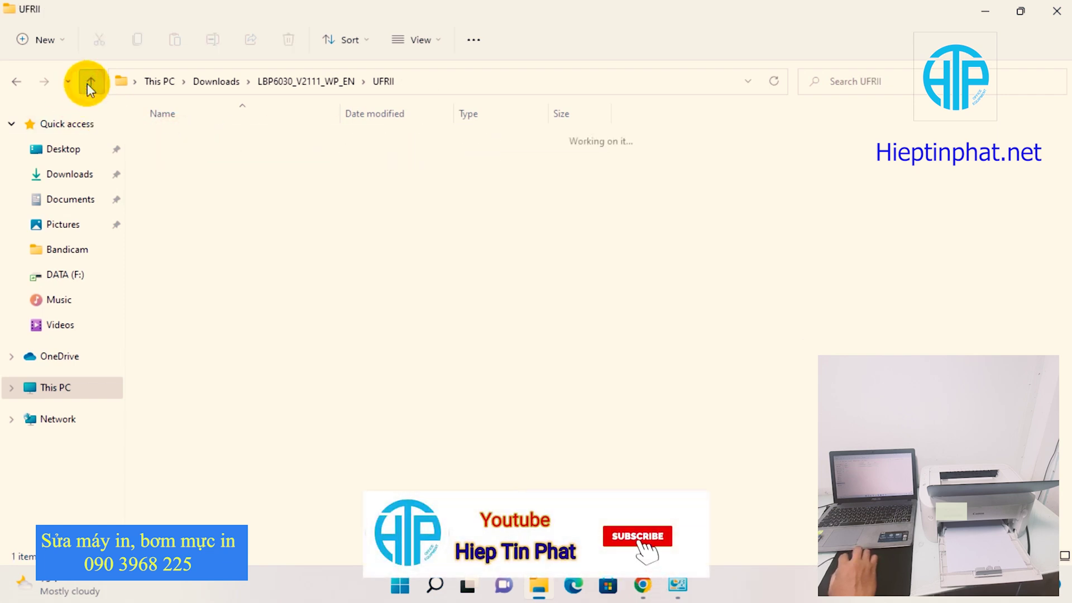
click(88, 82)
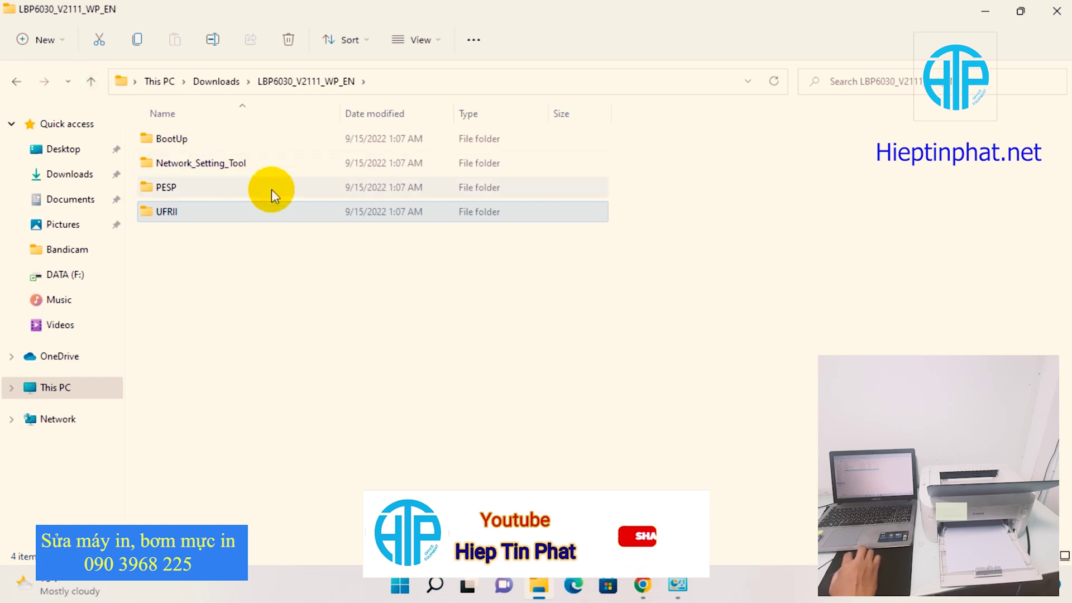
double_click(225, 162)
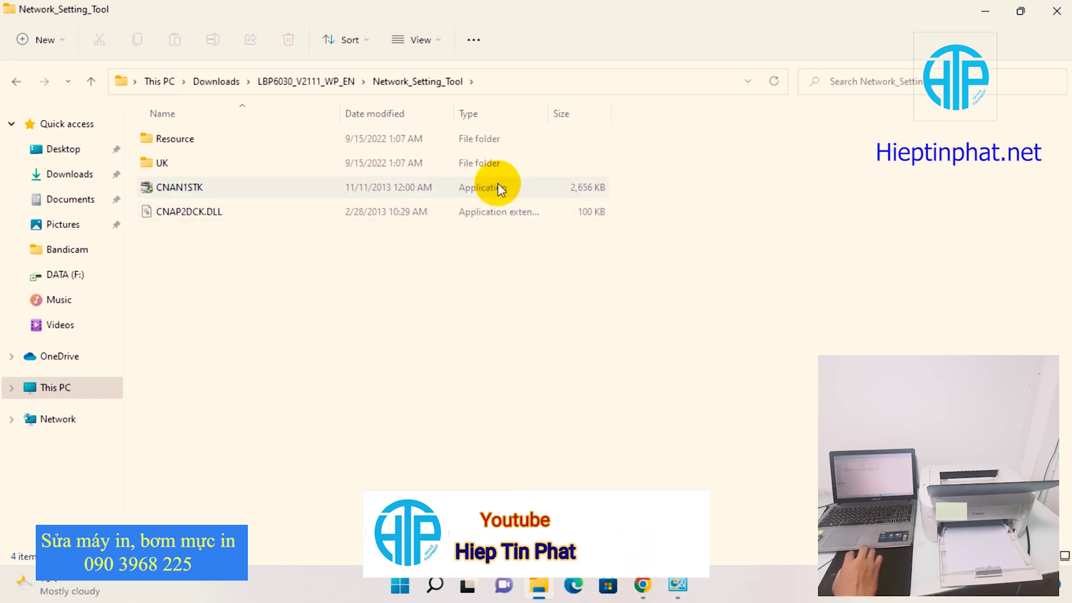
Run CNAN1STK as administrator and select Wireless LAN Connection in the Network Setup Tool.
click(237, 190)
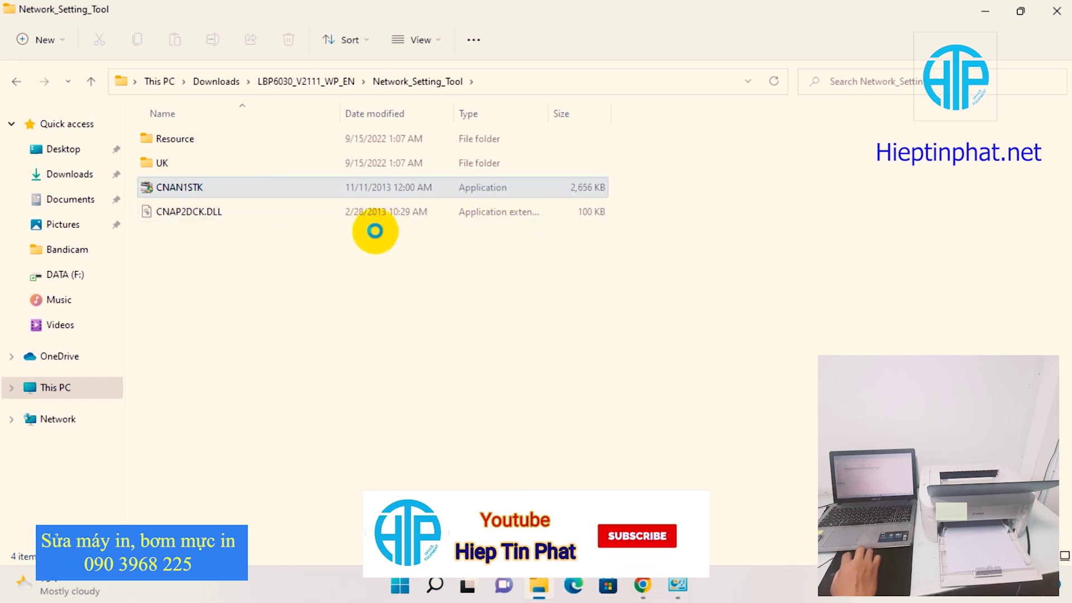
key(Menu)
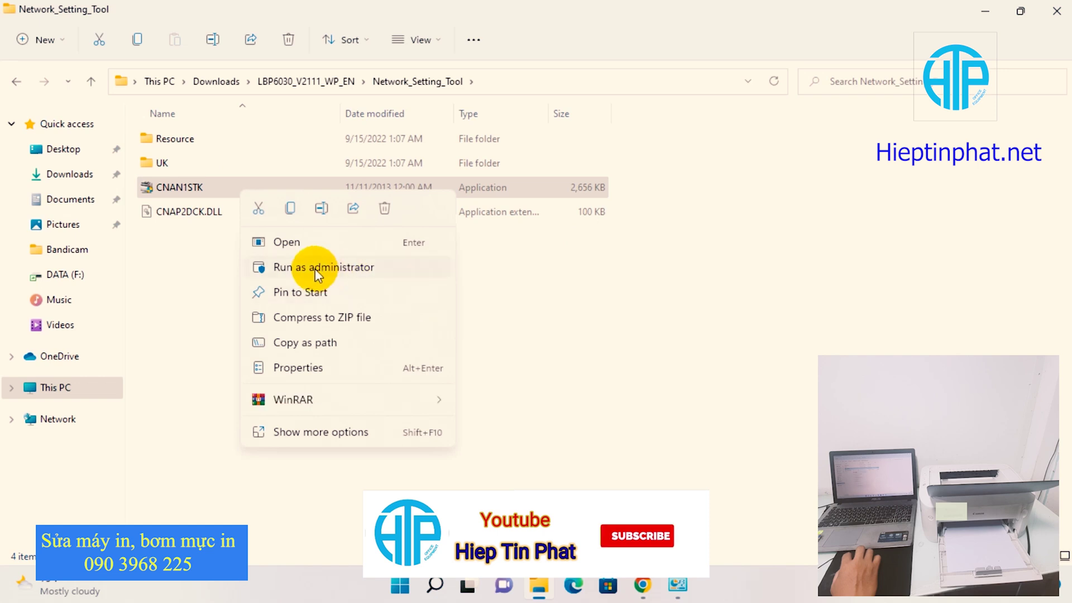
click(315, 267)
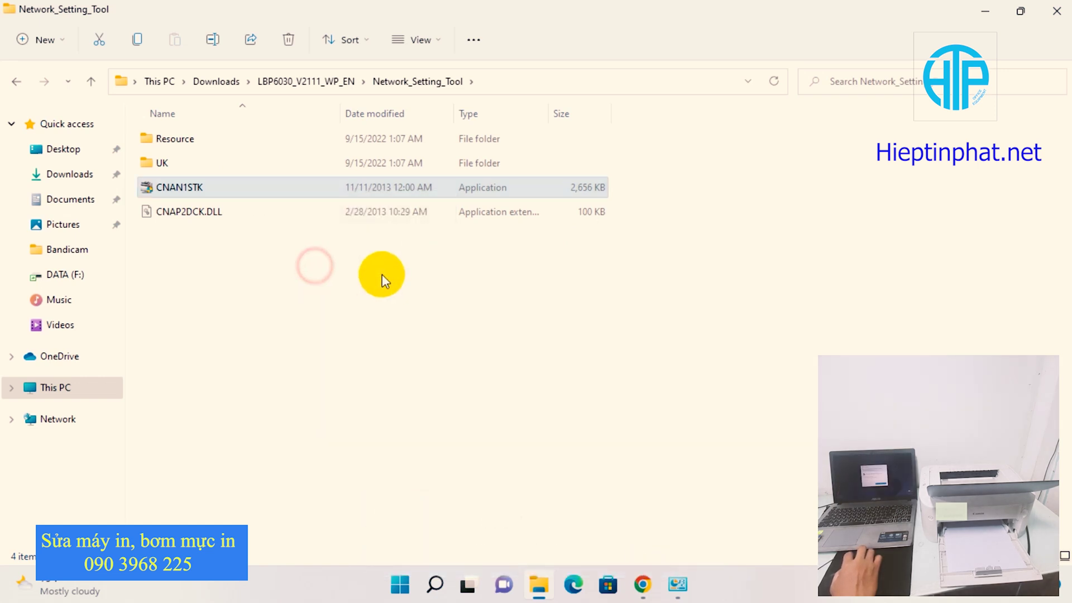
click(441, 407)
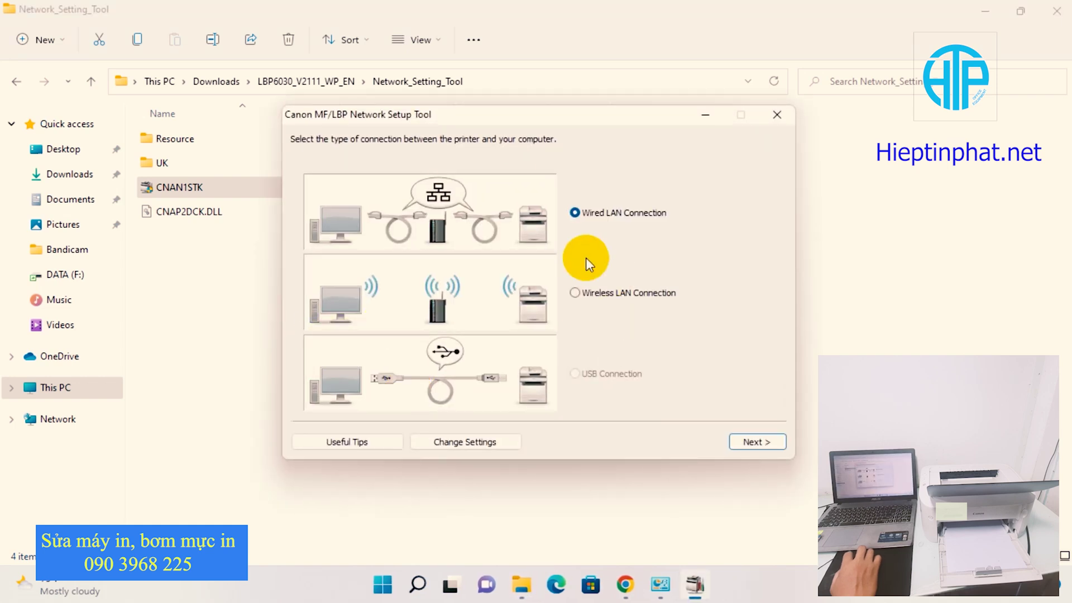
drag(530, 116, 303, 105)
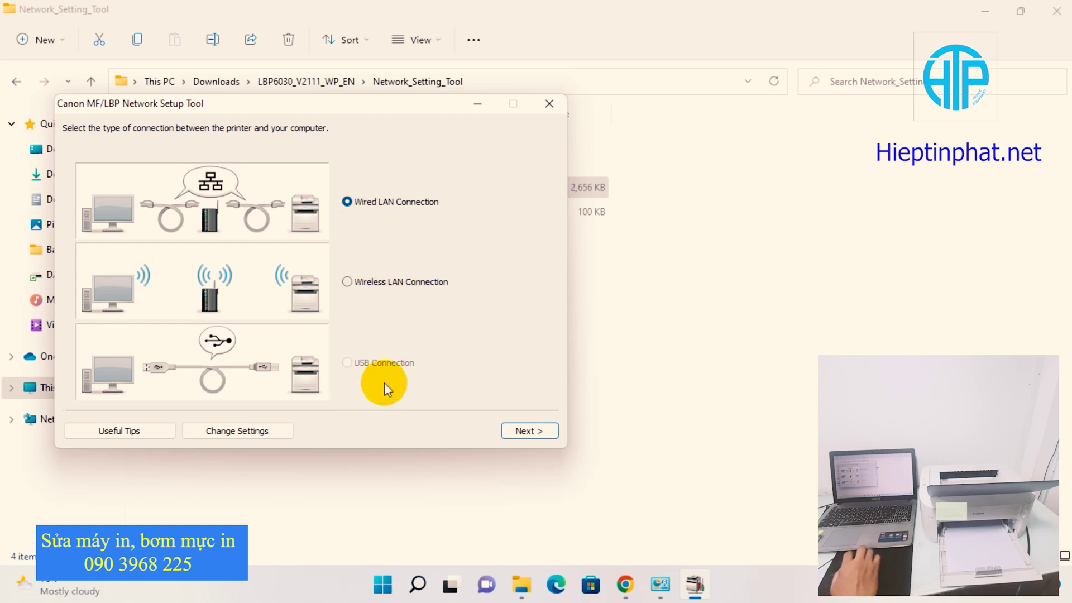
click(348, 281)
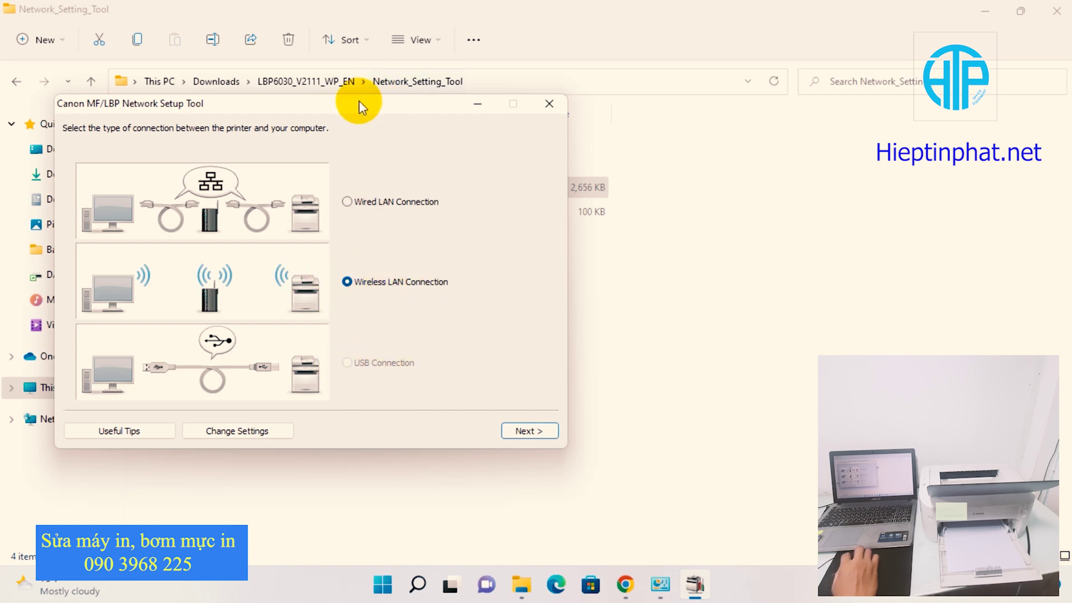
mouse_move(346, 103)
mouse_down()
mouse_move(380, 107)
mouse_move(346, 99)
mouse_up()
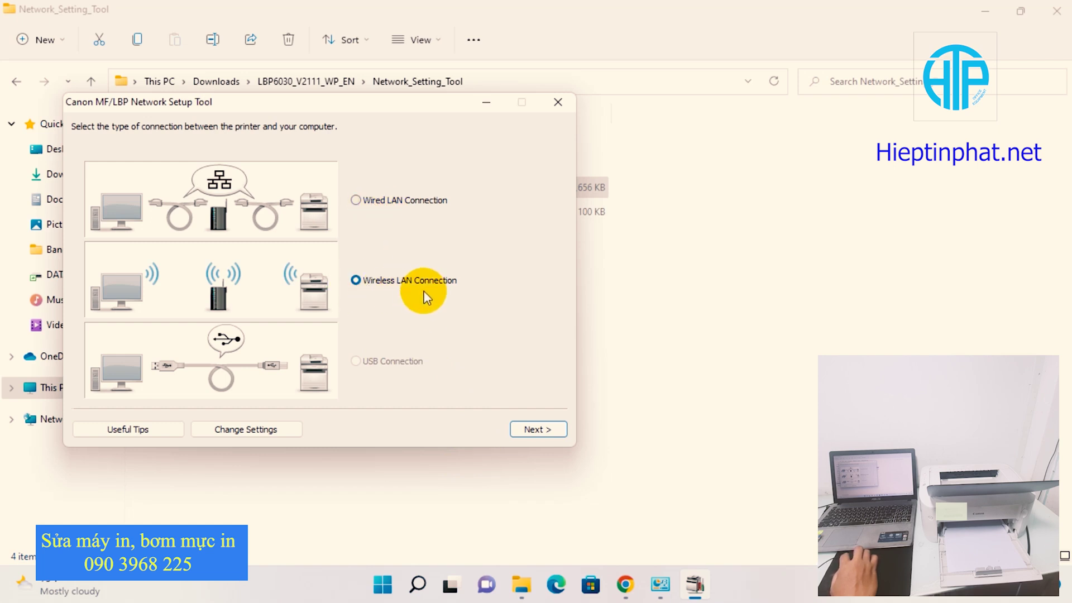
Continue through the setup, confirming network configuration and keeping Easy Setup.
click(537, 428)
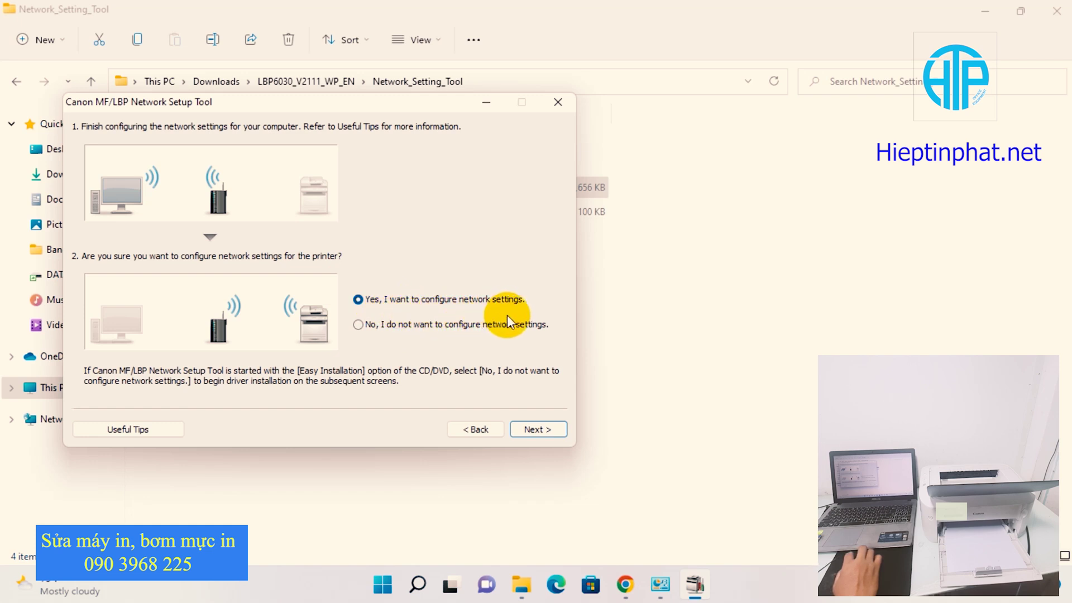
click(541, 431)
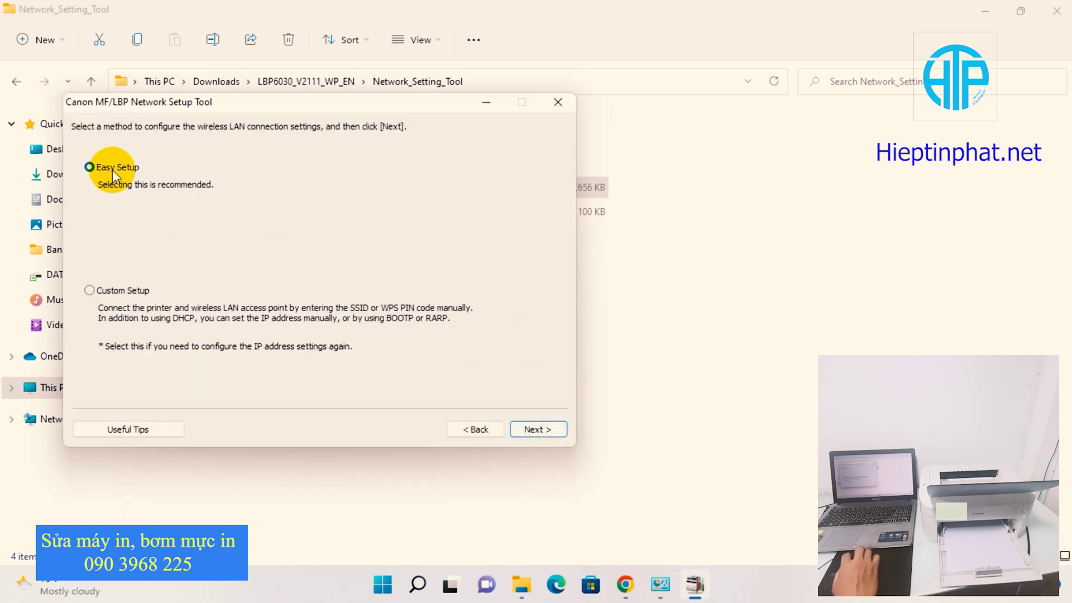
click(536, 429)
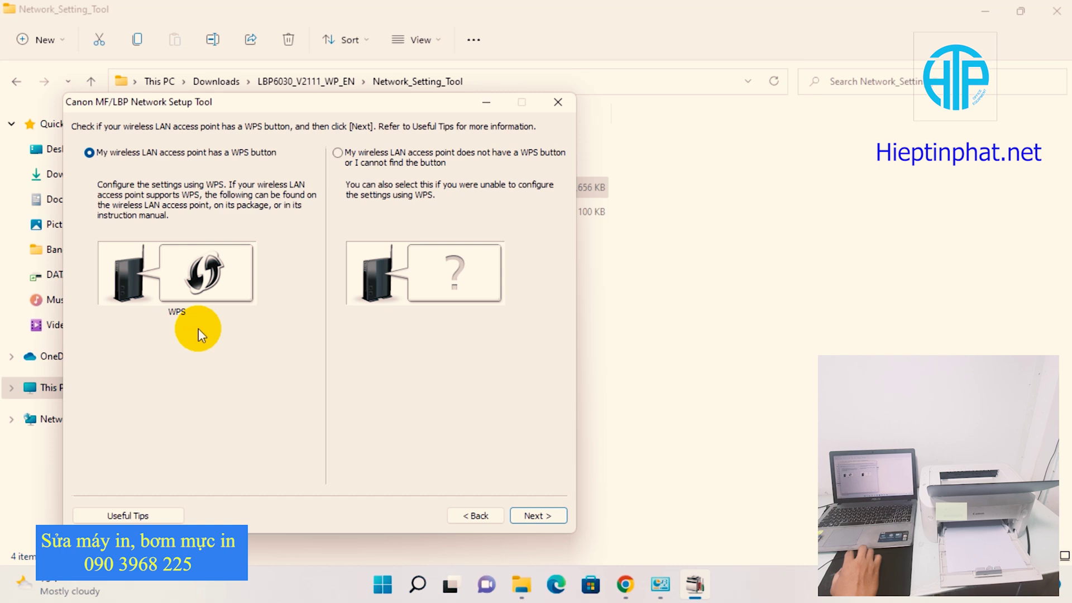
Choose 'My wireless LAN access point does not have a WPS button' and continue.
click(340, 153)
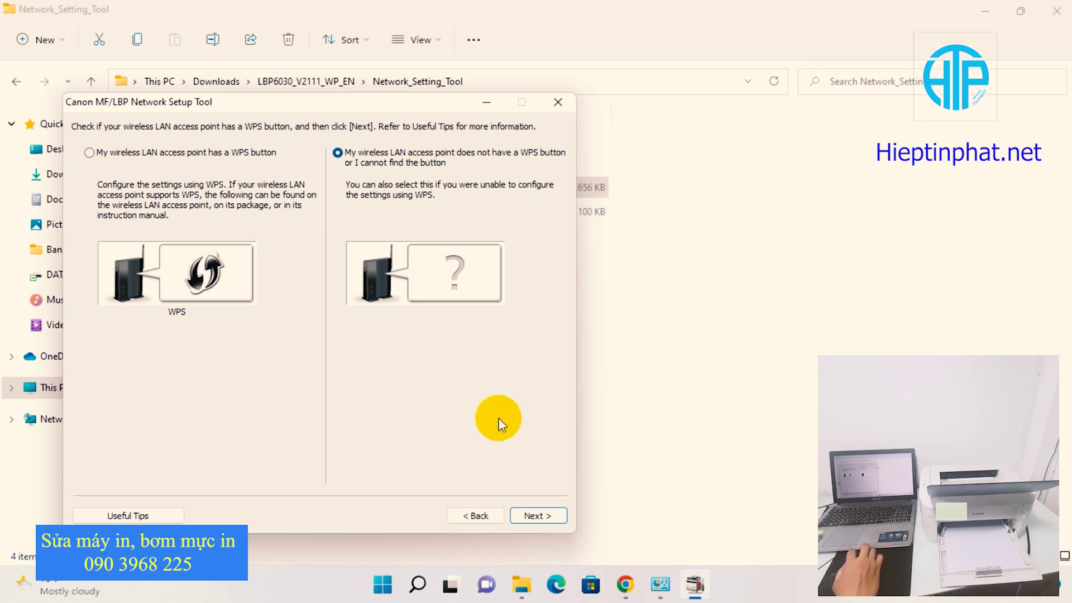
click(545, 513)
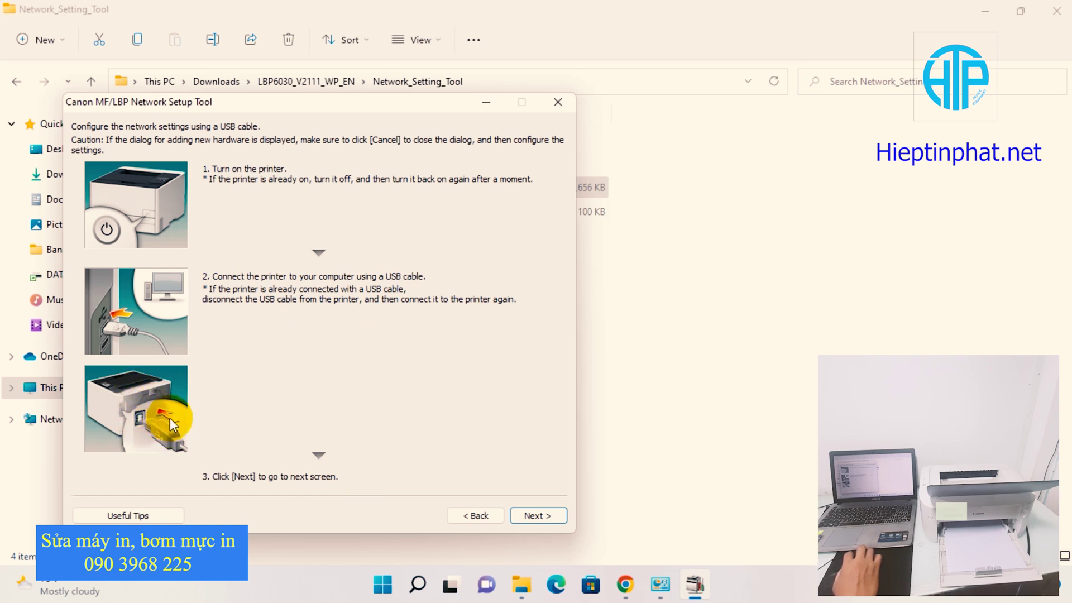
Search for wireless access points and choose the shop's detected WPA2-PSK network.
click(545, 516)
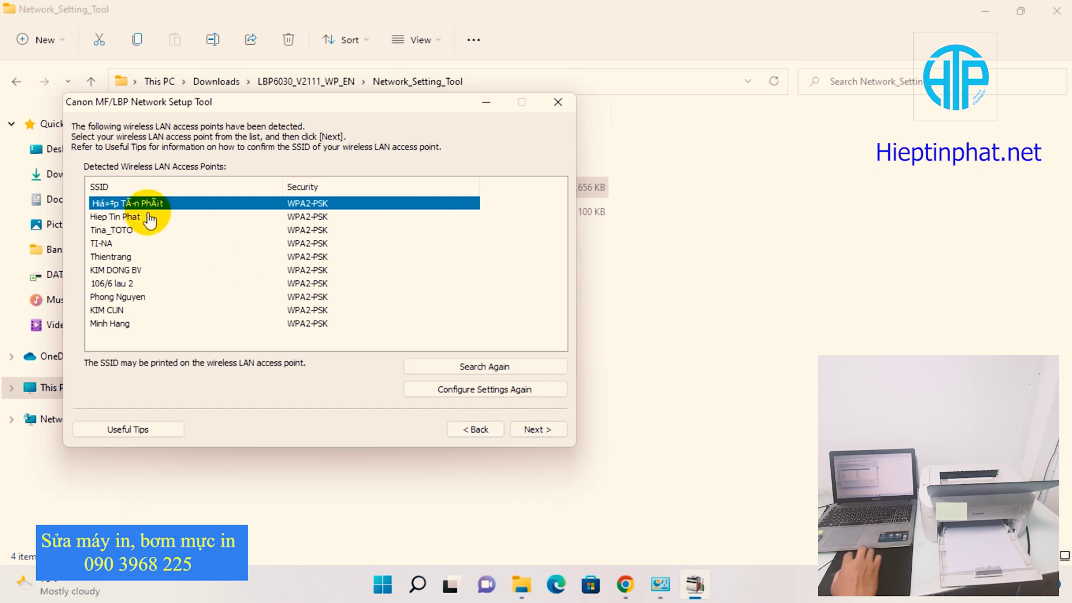
click(542, 428)
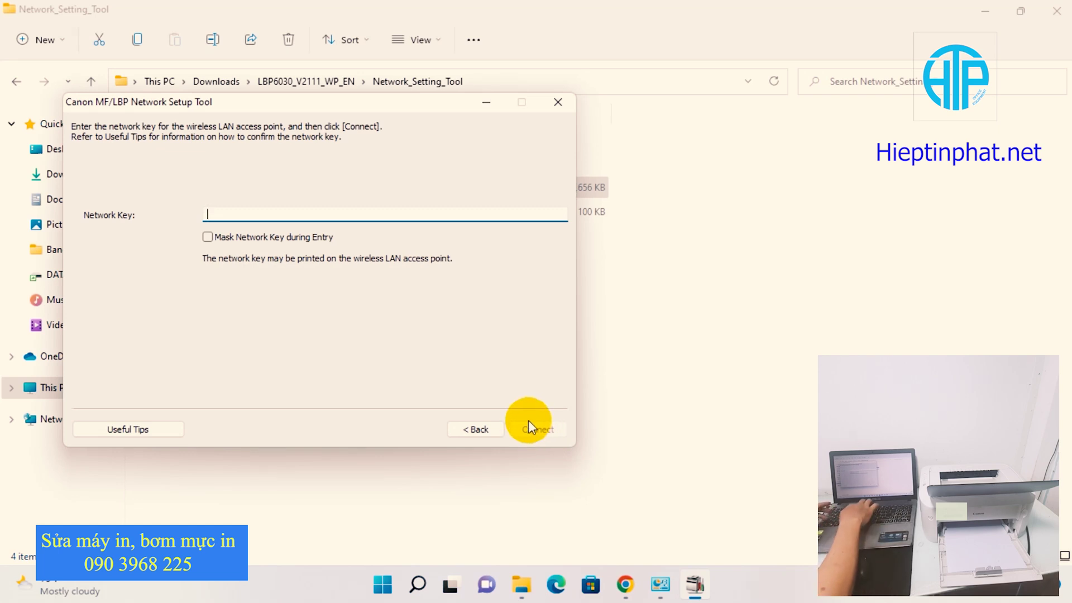
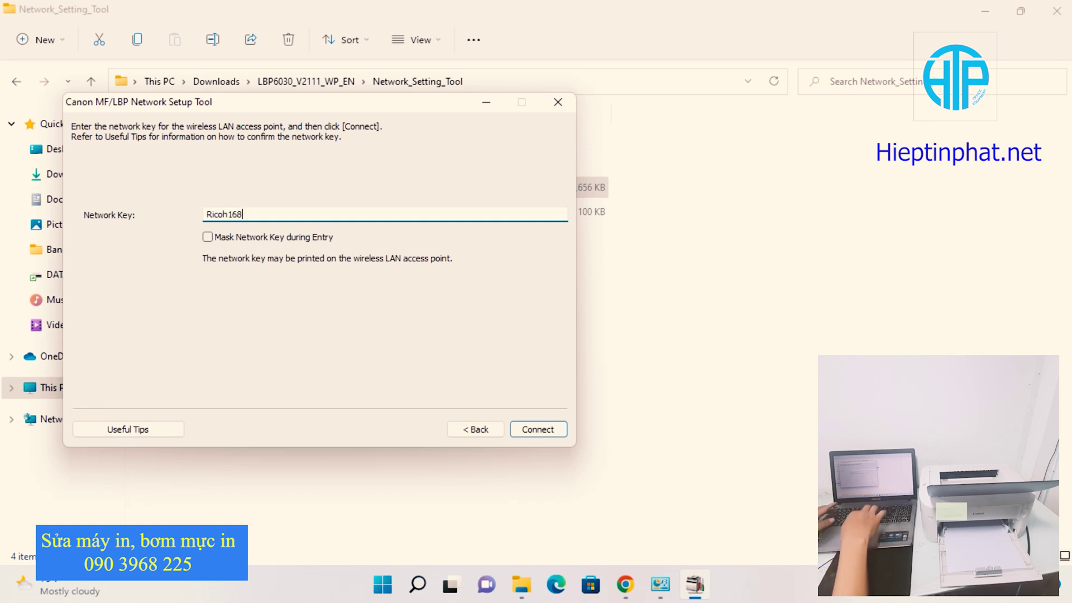
Enter the wireless network key and connect the printer to that network.
click(540, 434)
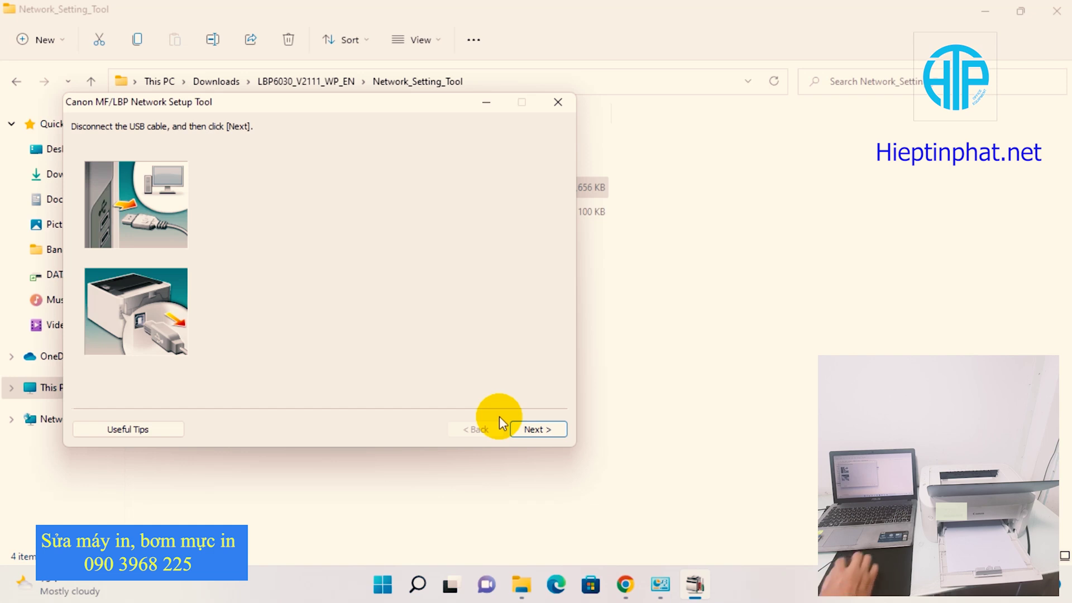
Continue past the Disconnect the USB cable page once the cable is unplugged.
click(556, 427)
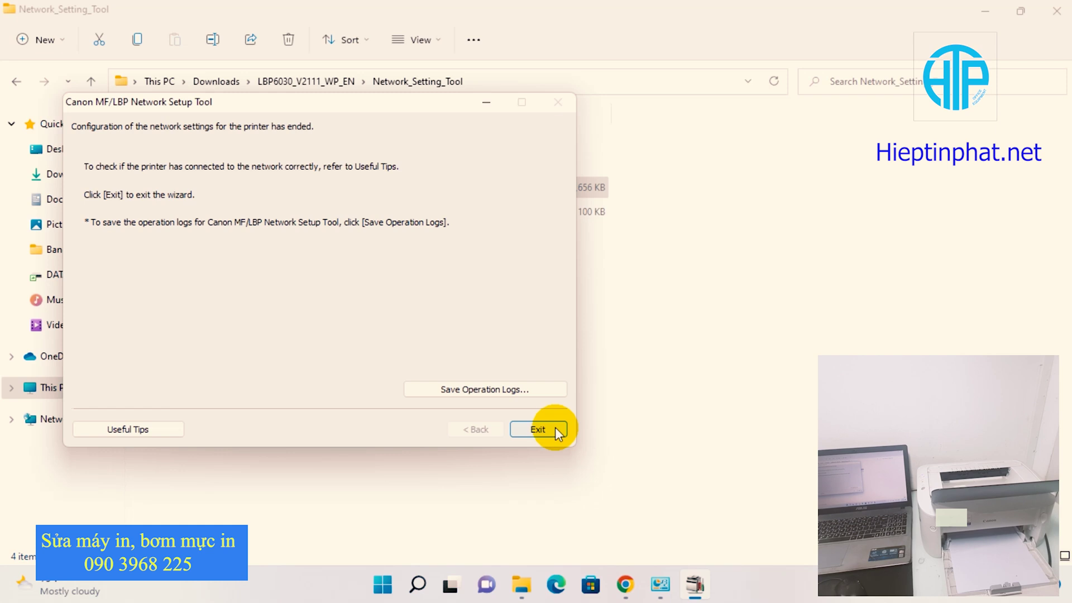
Exit the network setup tool and open the UFRII > uk_eng > x64 driver folder.
click(536, 430)
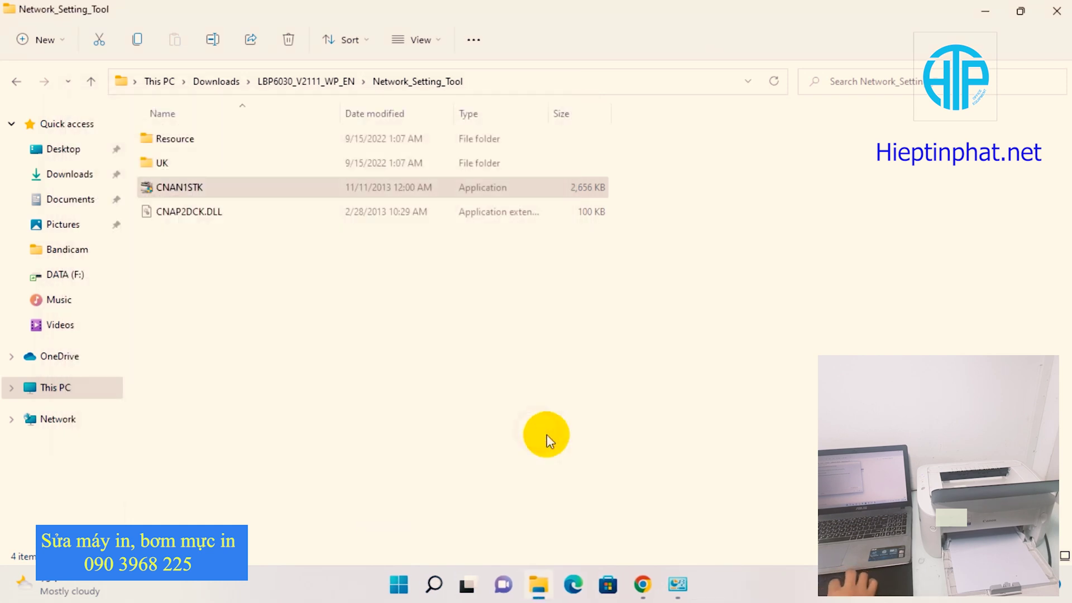
click(90, 86)
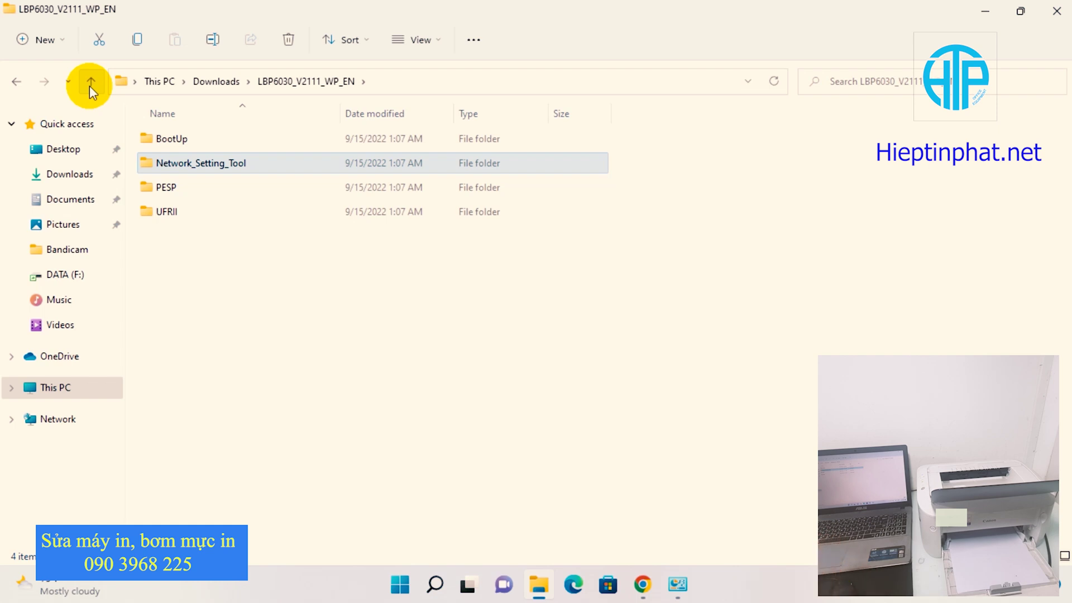
double_click(176, 212)
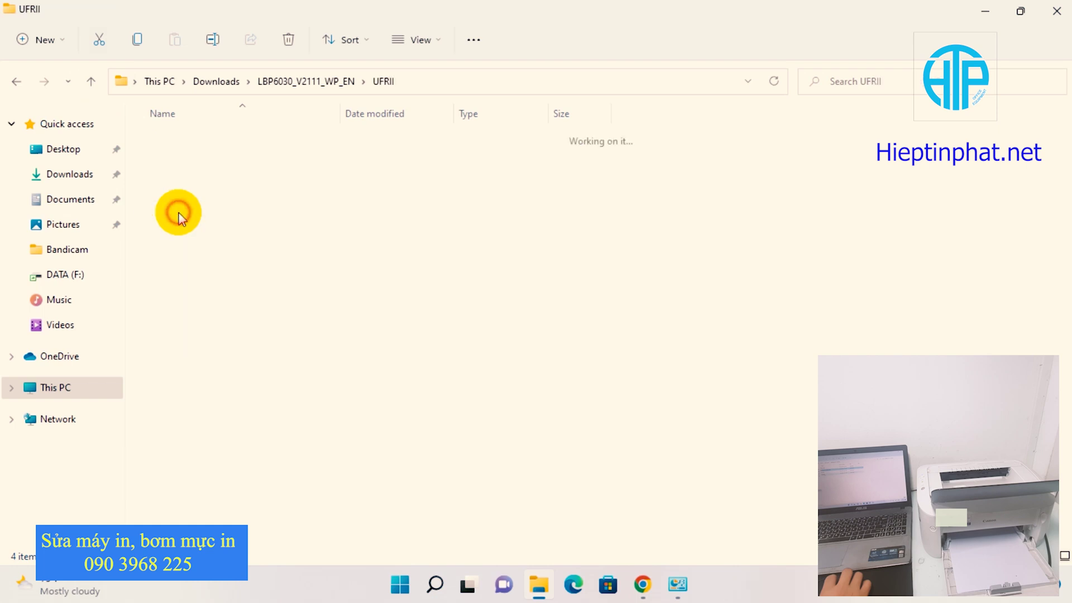
double_click(170, 141)
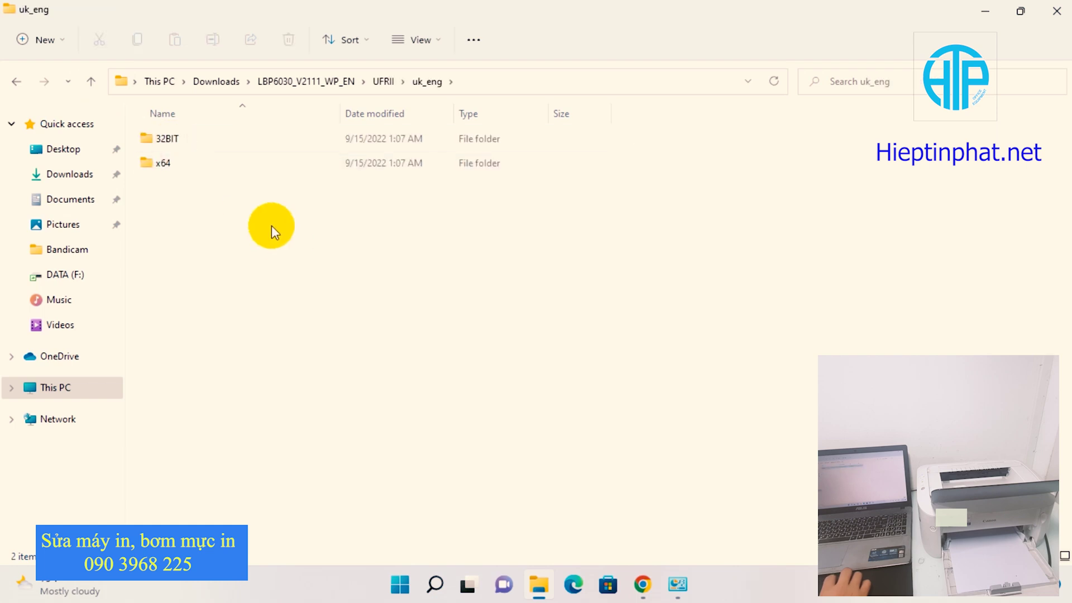
double_click(185, 165)
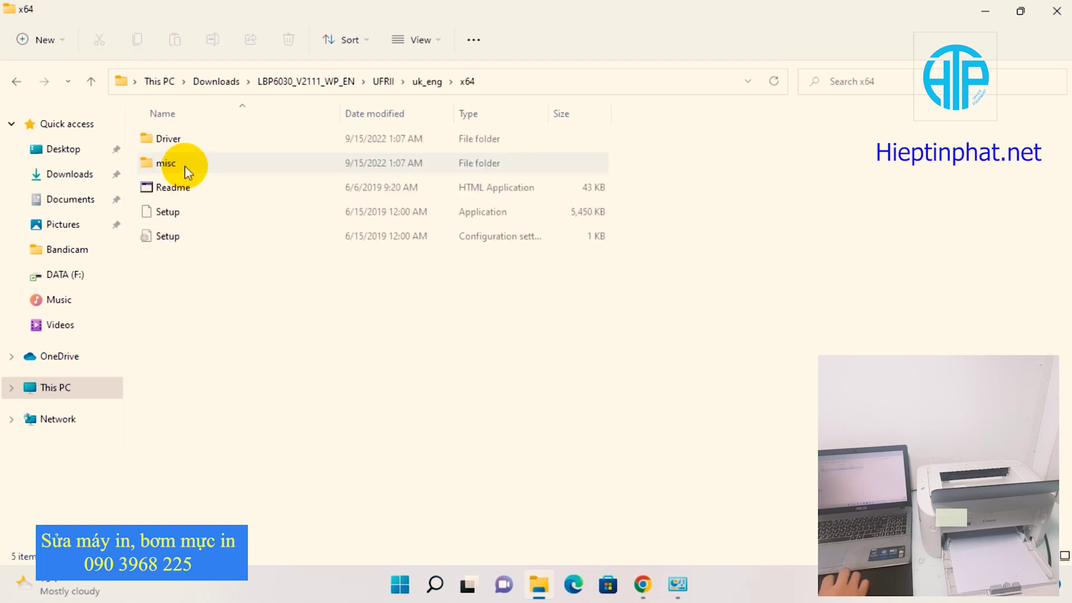
Locate the x64 Setup application and bring up its run options.
click(190, 214)
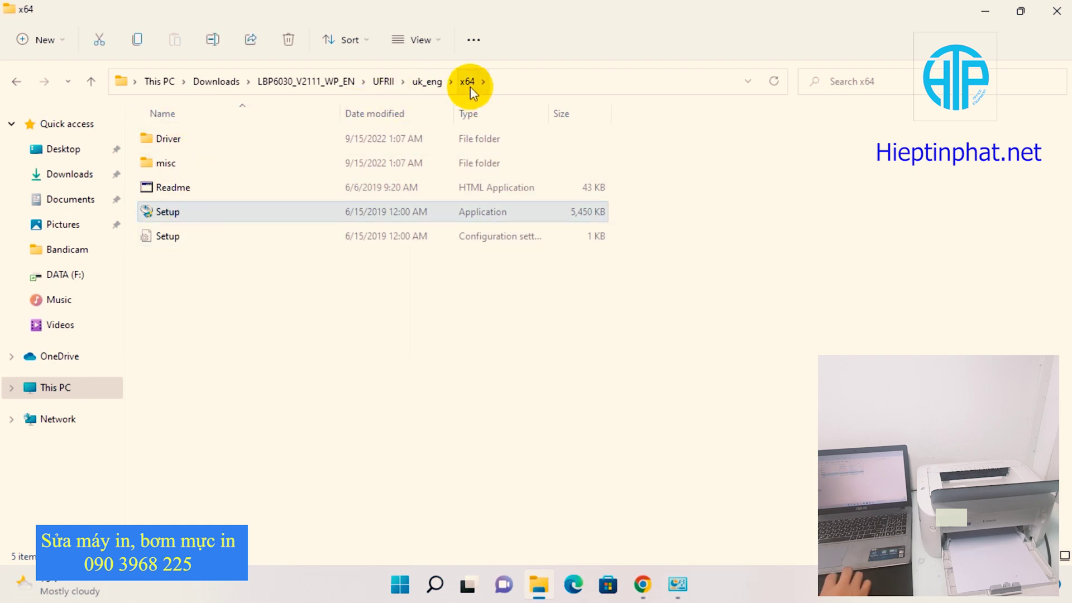
click(424, 84)
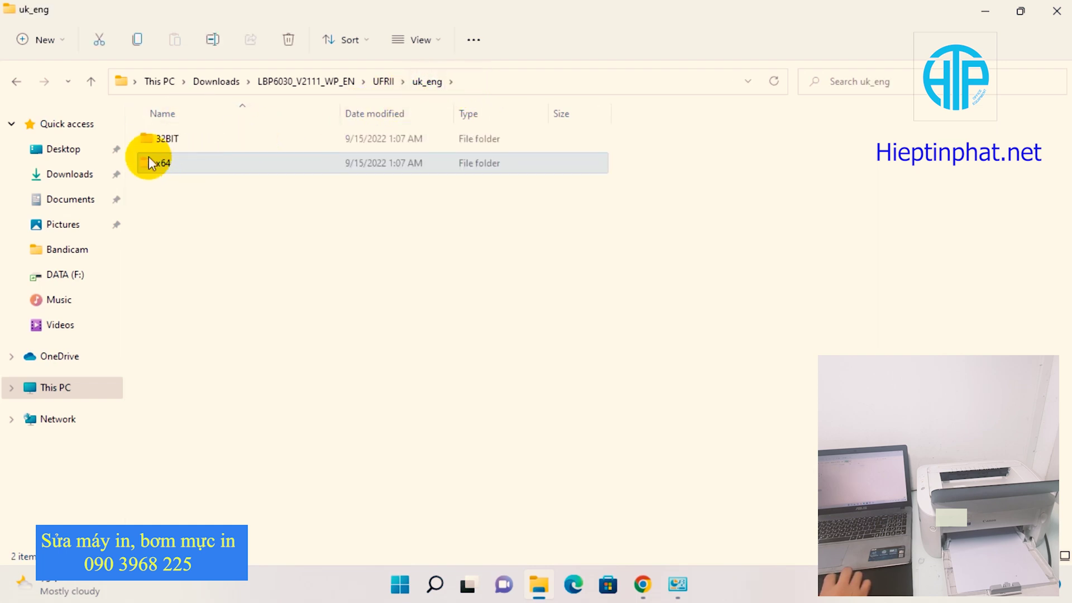
click(169, 143)
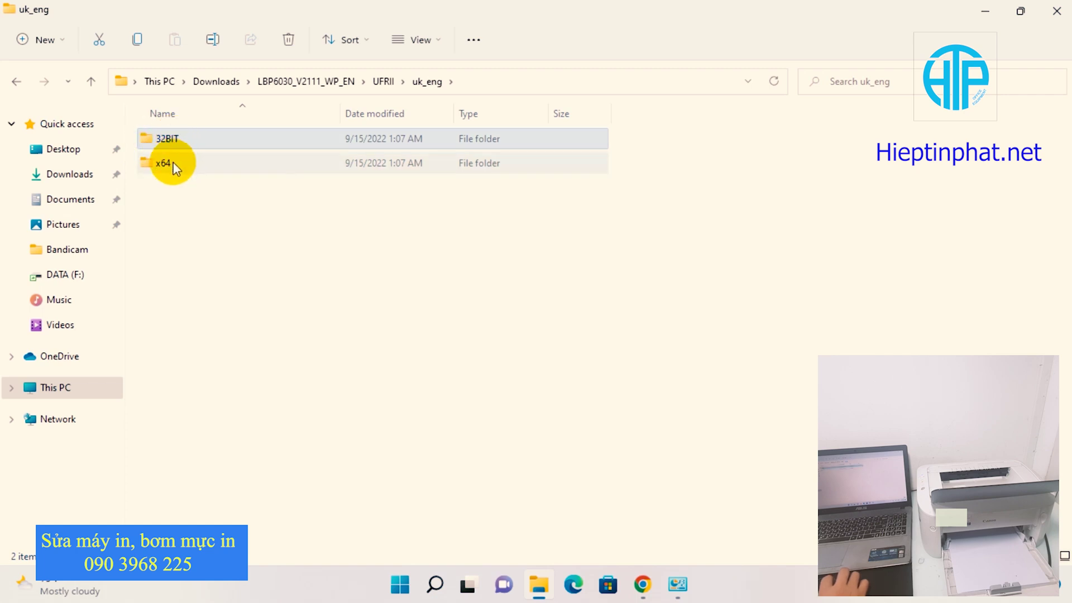
double_click(173, 164)
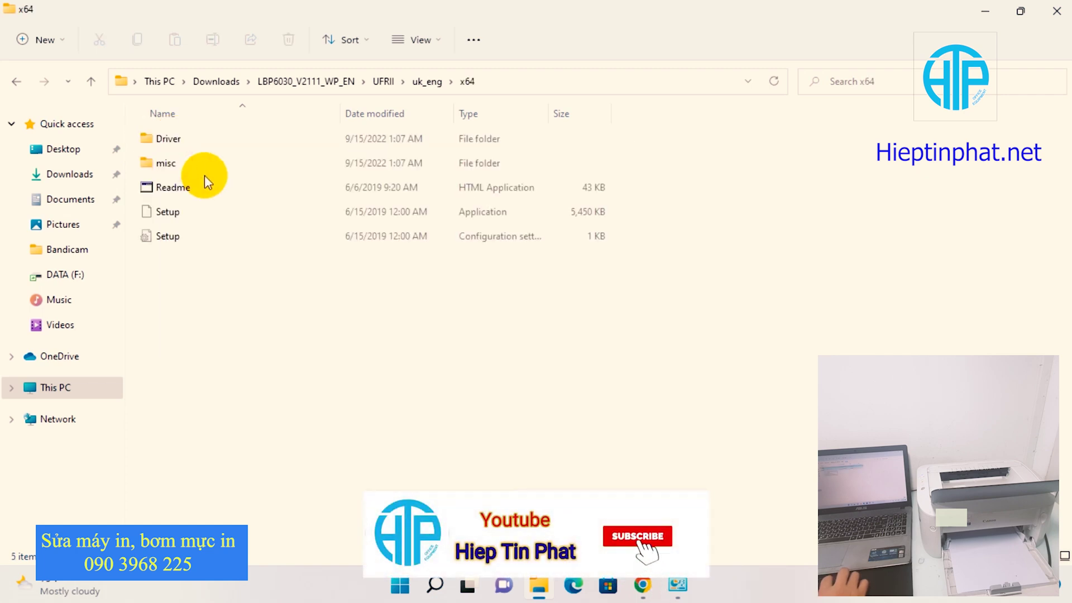
click(183, 215)
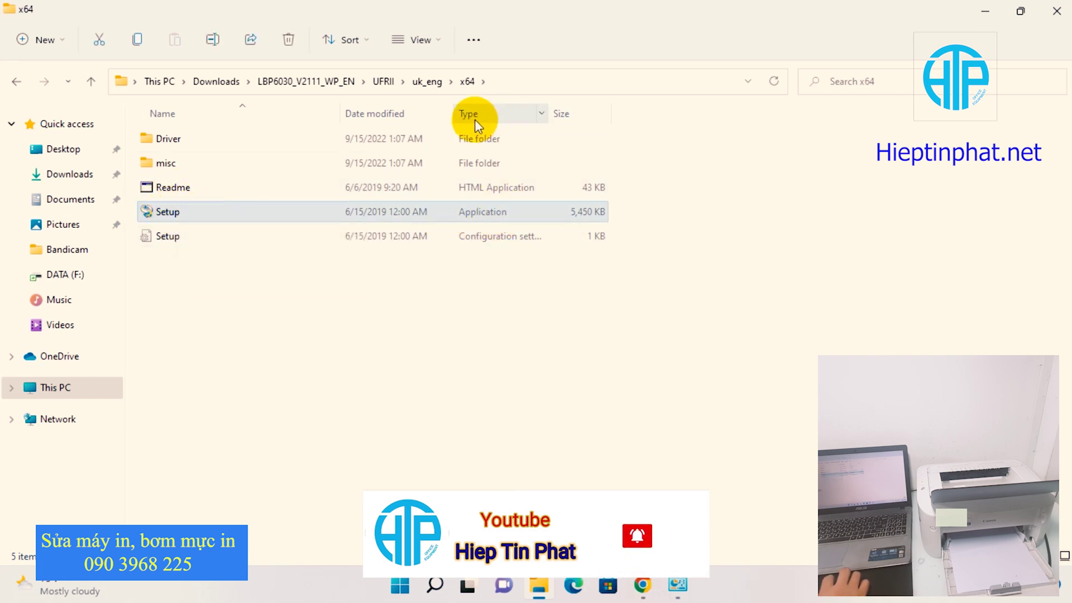
double_click(258, 212)
right_click(259, 212)
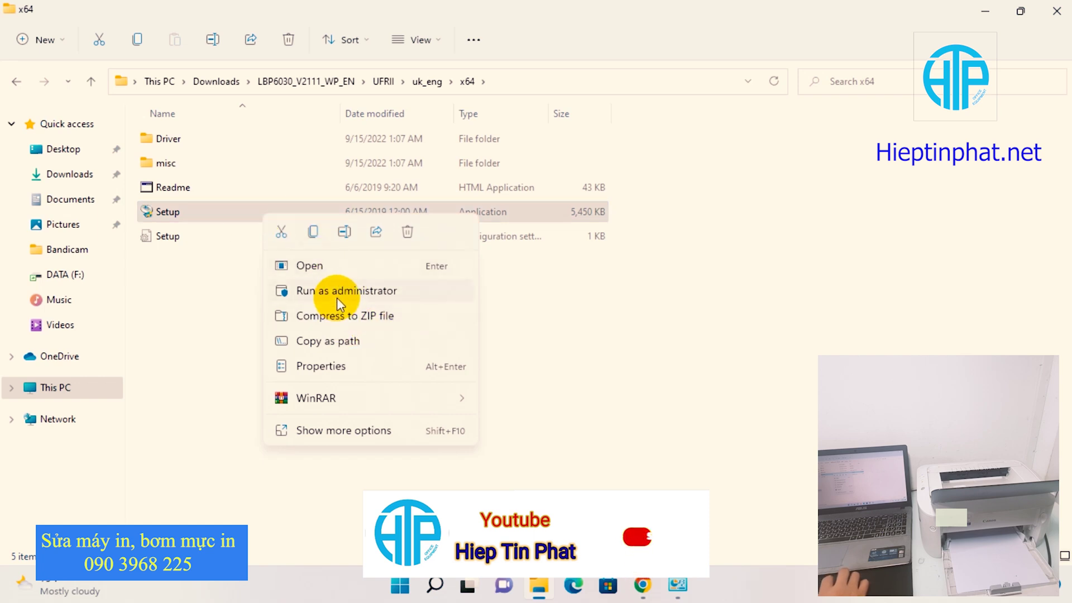
Run Setup as administrator, accept the licence, and choose Custom printer setup.
click(373, 290)
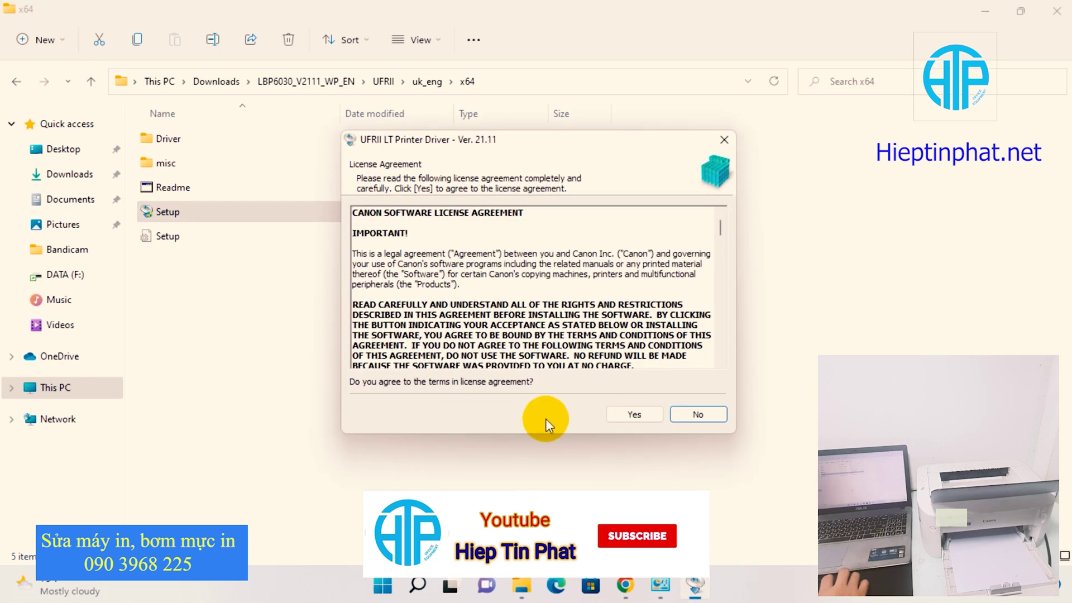
click(635, 415)
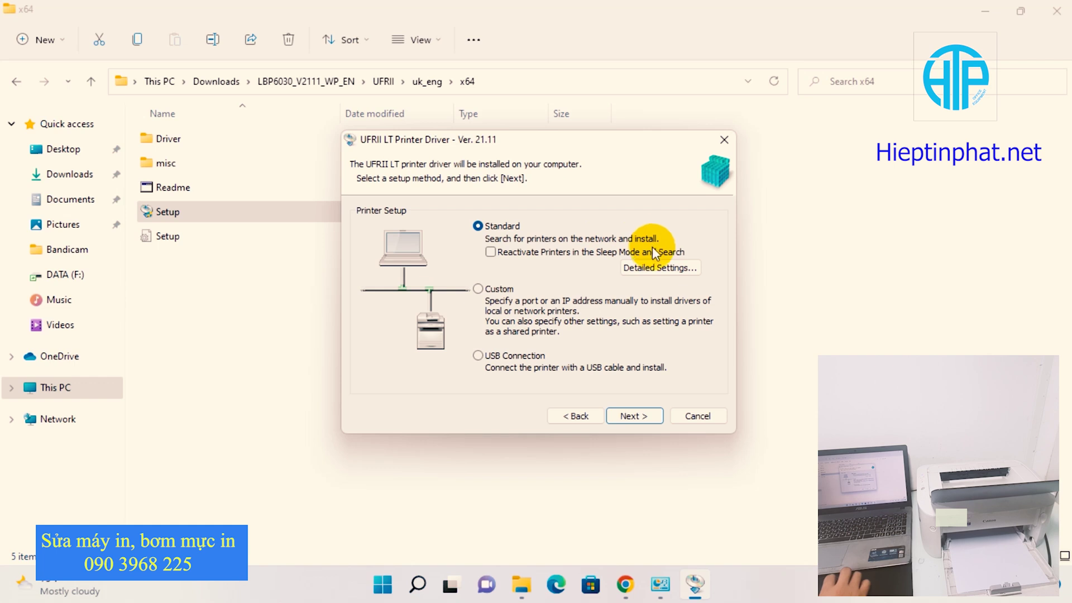
click(479, 290)
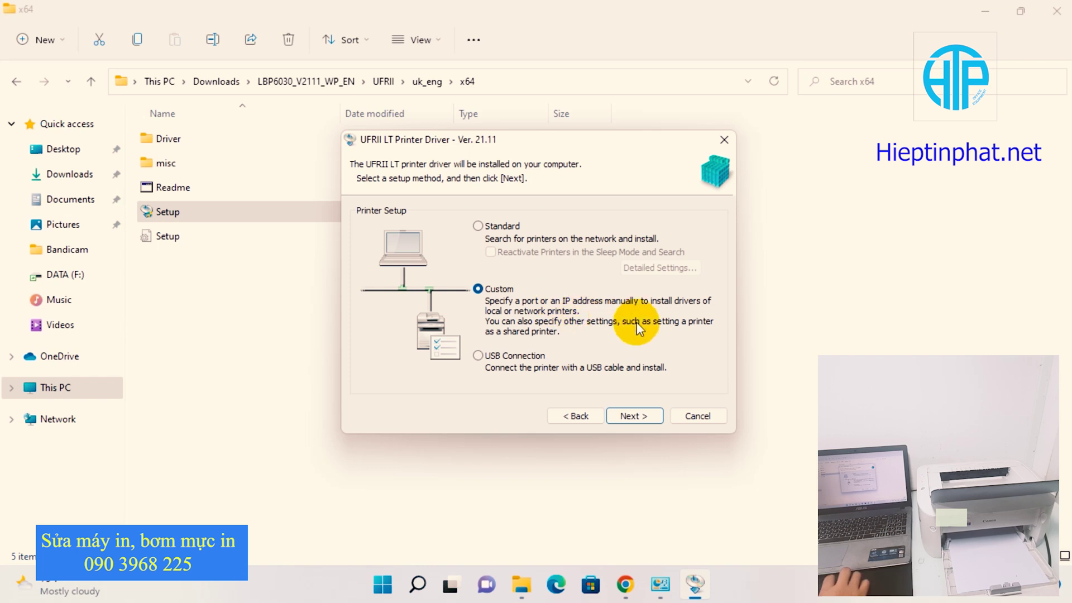
click(479, 357)
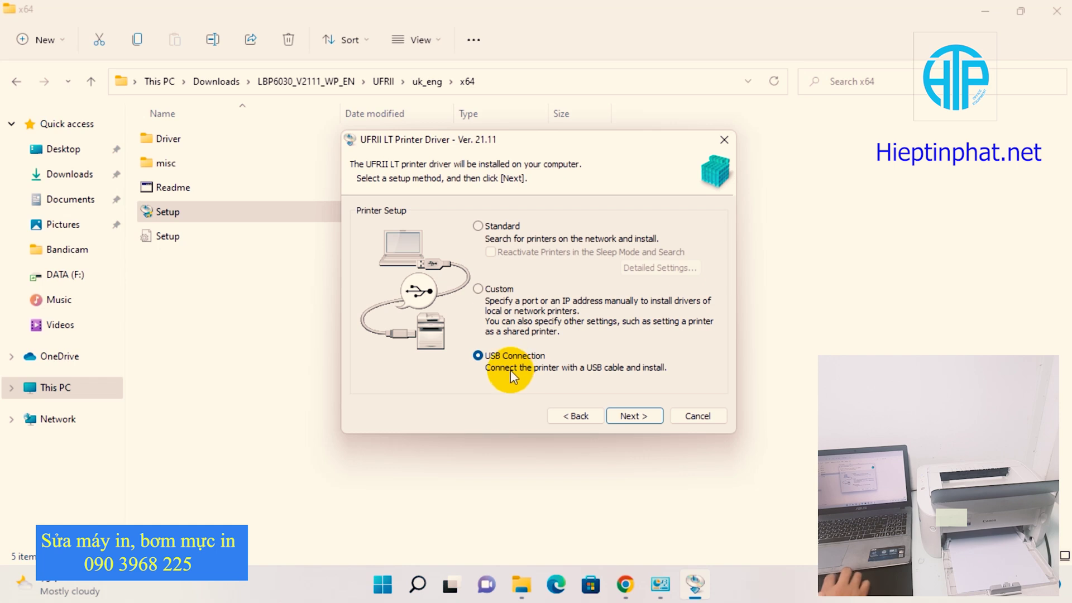
click(484, 290)
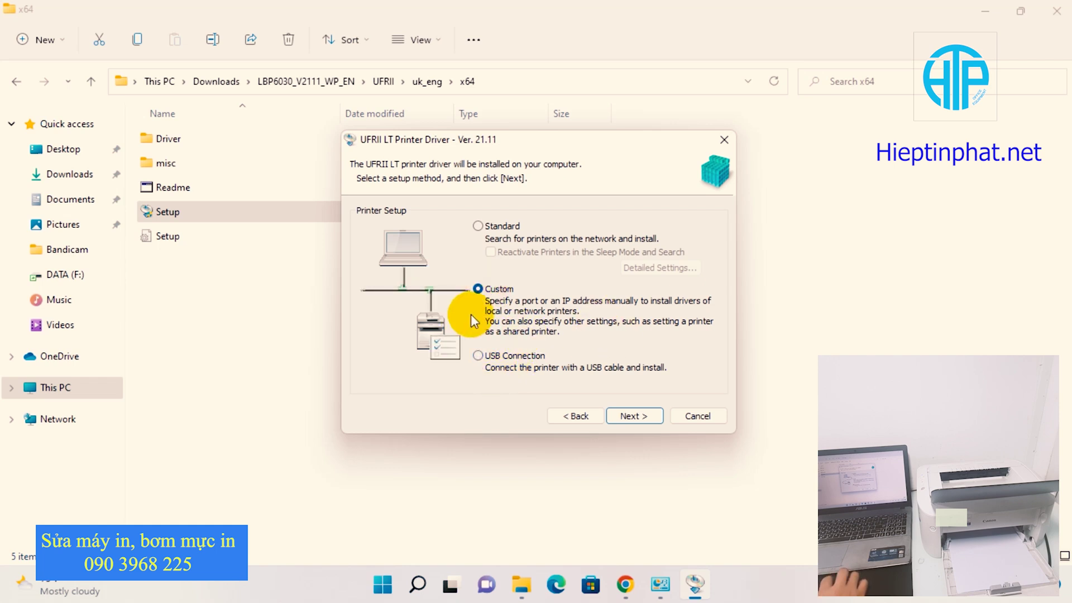
click(632, 416)
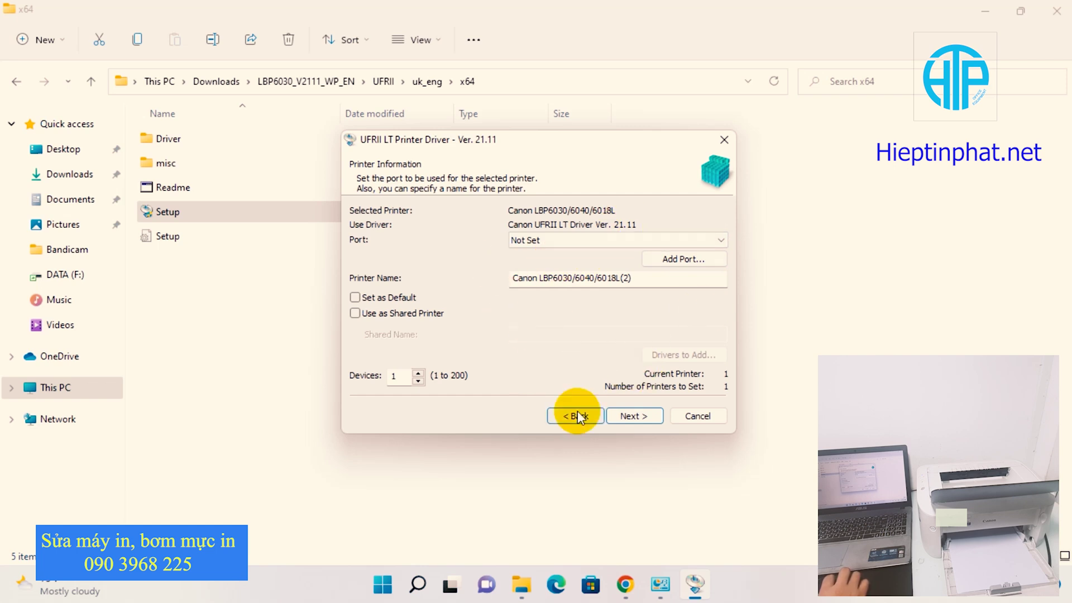
Add a new Standard TCP/IP port and start the Add Standard TCP/IP Printer Port Wizard.
click(547, 241)
click(568, 237)
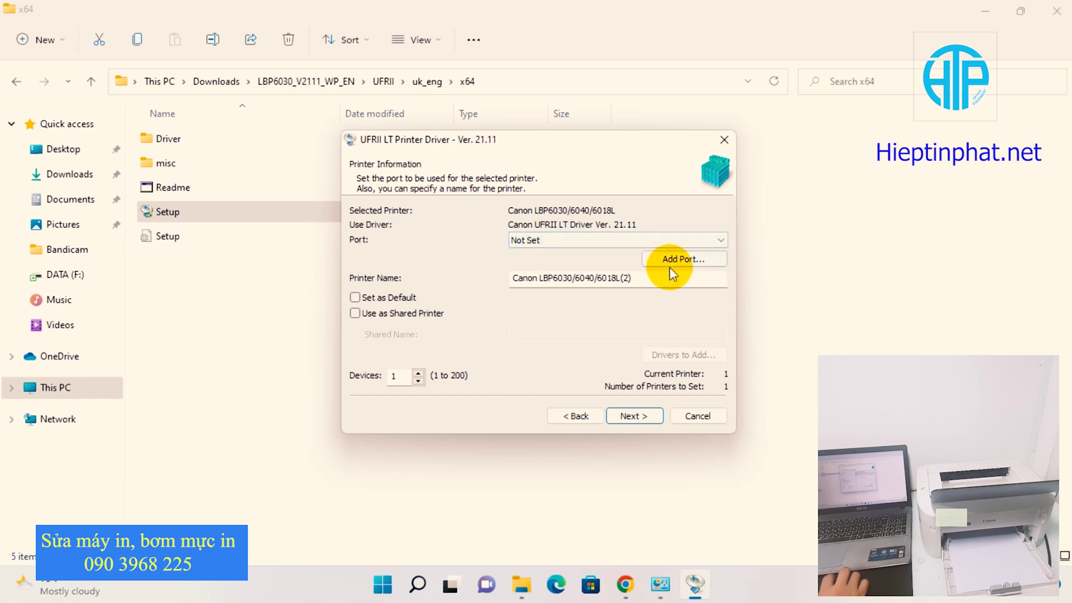
click(684, 261)
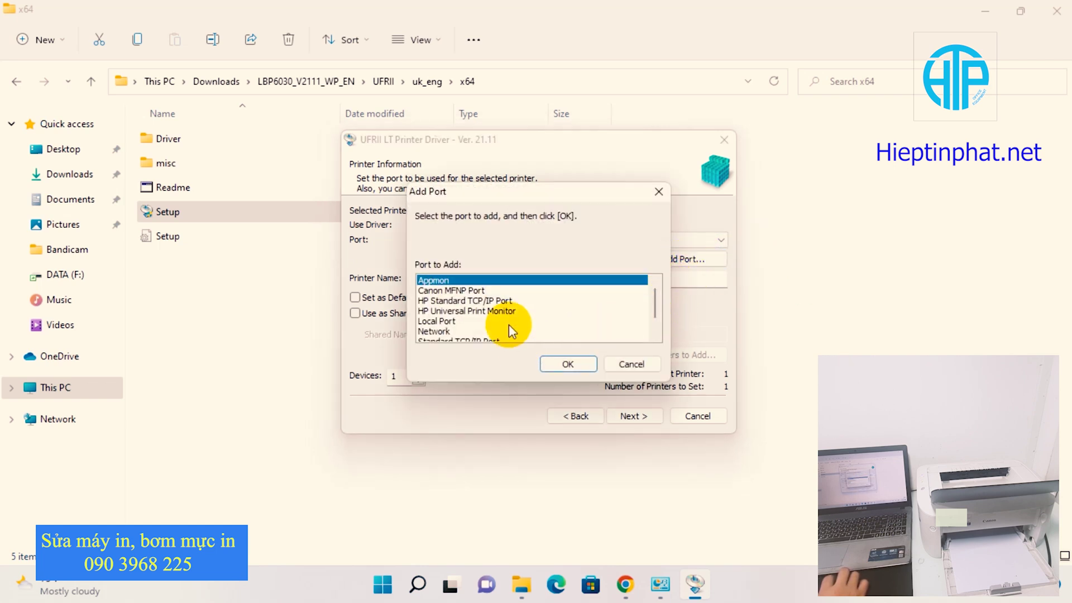
scroll(508, 324, down, 1)
click(455, 322)
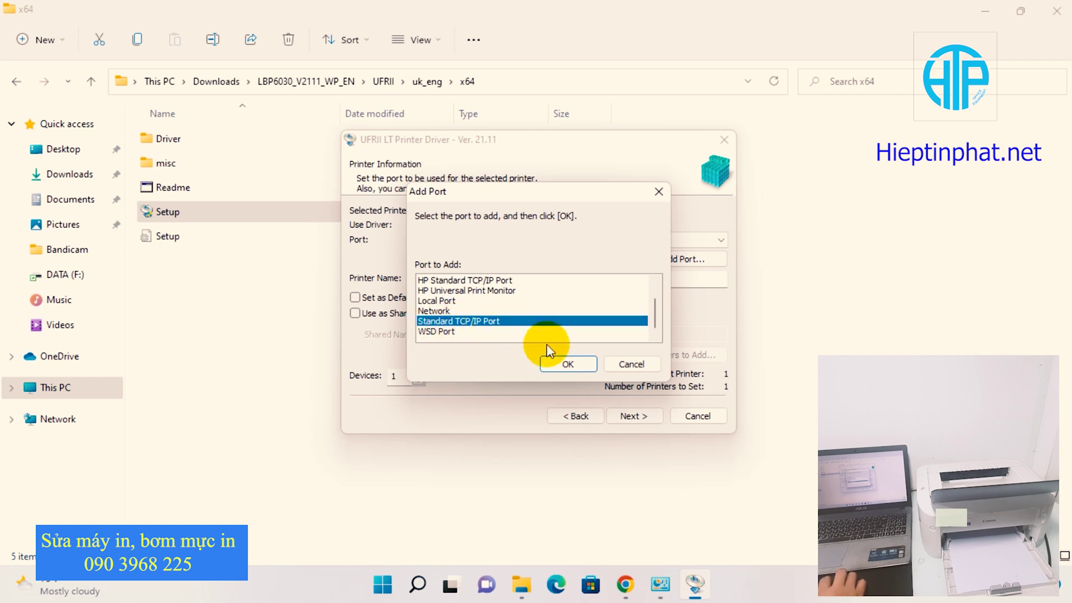
click(564, 364)
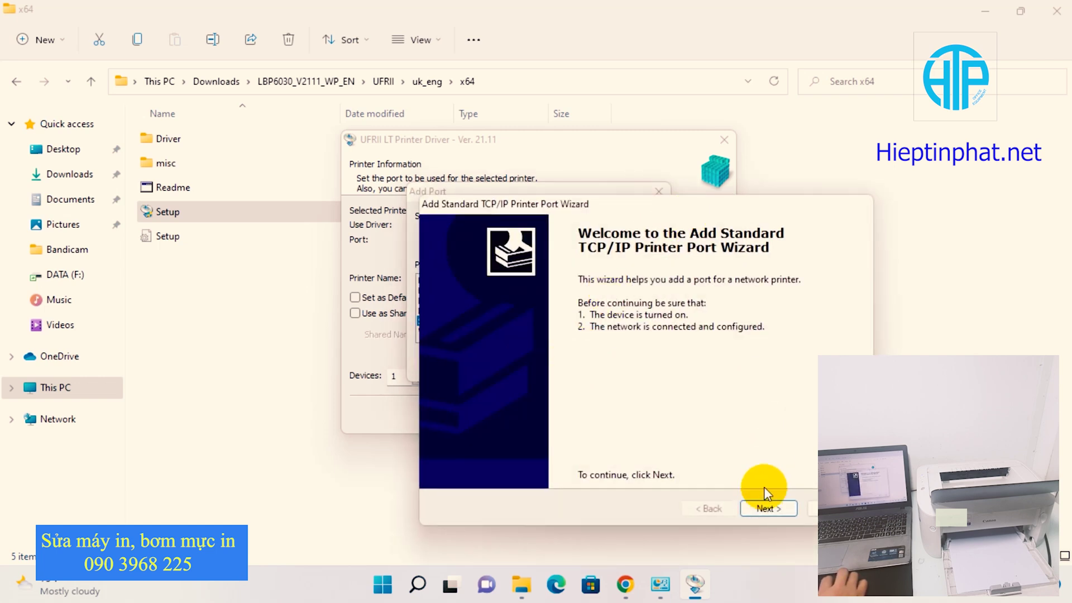
click(766, 504)
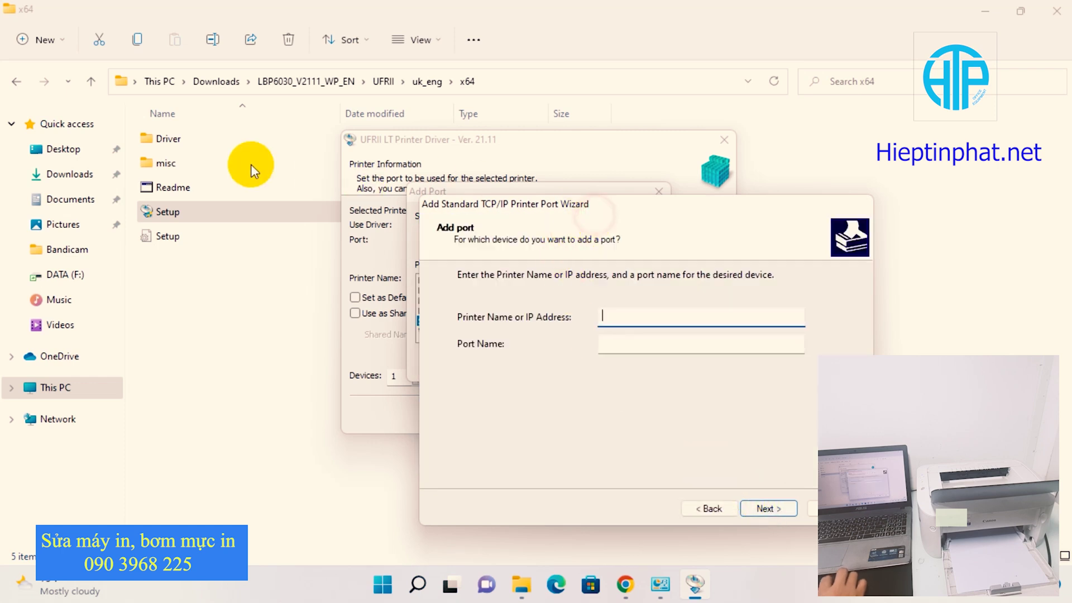
drag(558, 203, 202, 118)
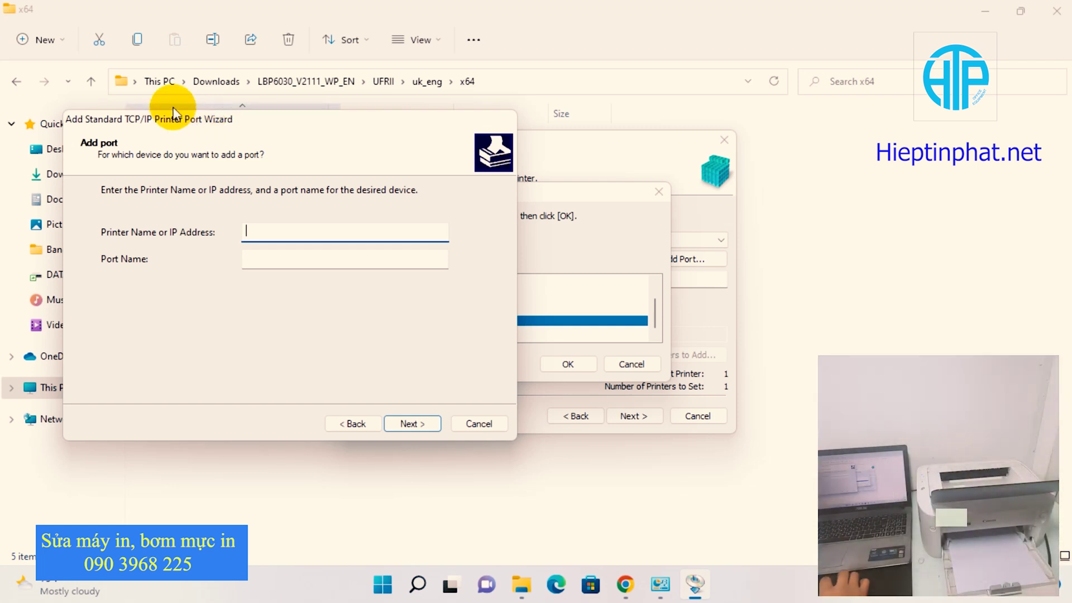
Enter printer address 192.168.88.79 and finish creating the port.
text(9)
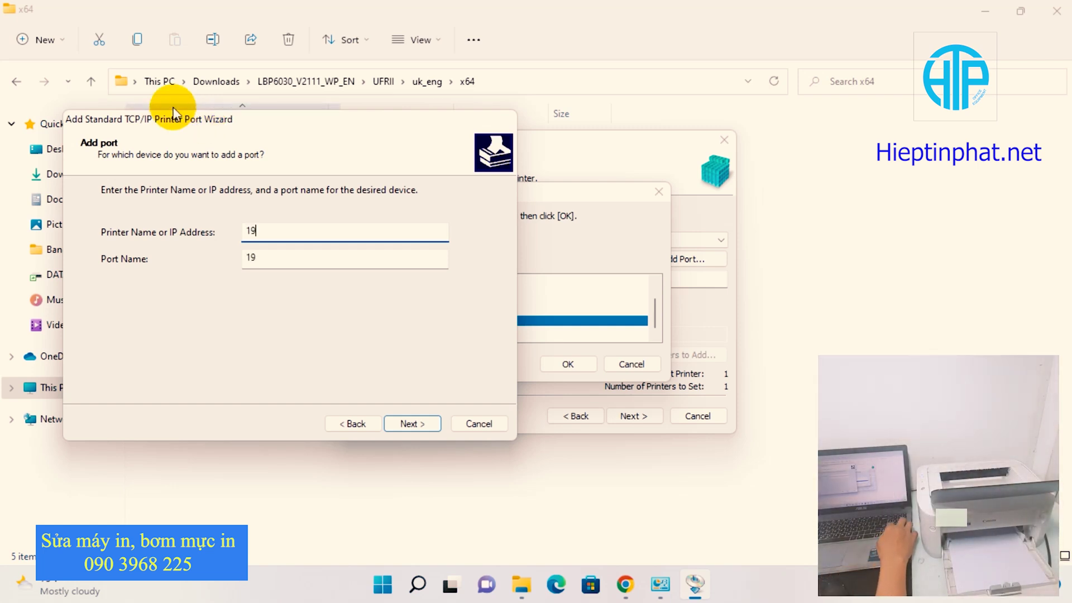
text(2.168.)
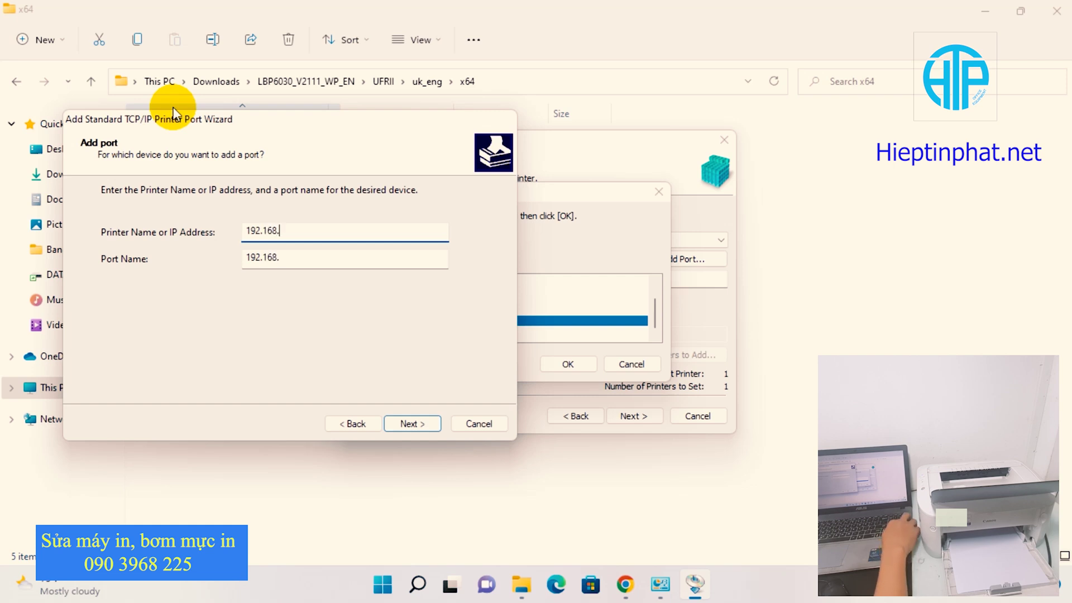
text(88.79)
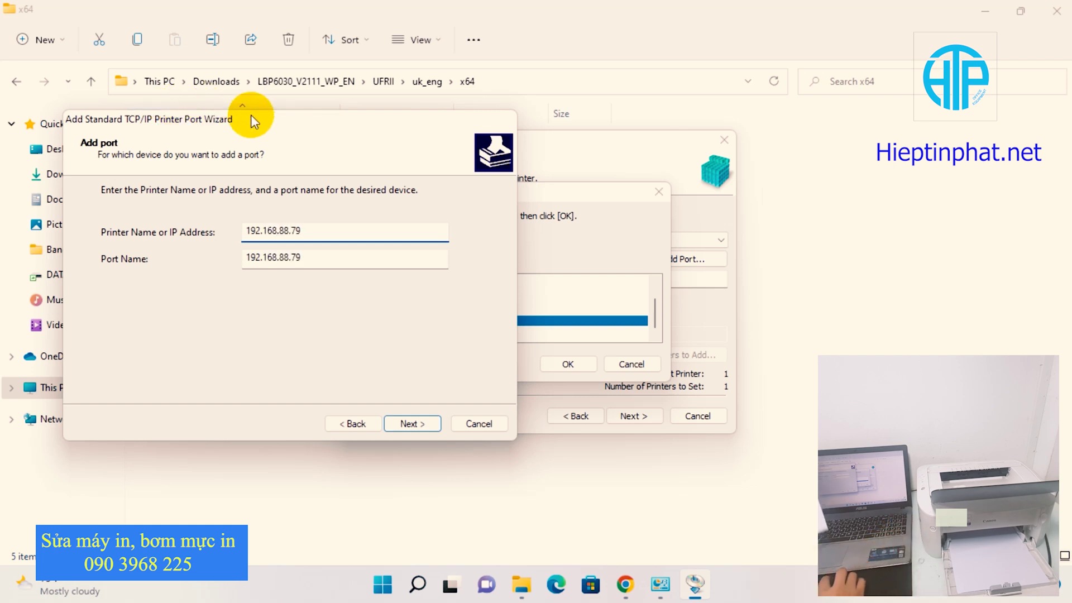
click(419, 424)
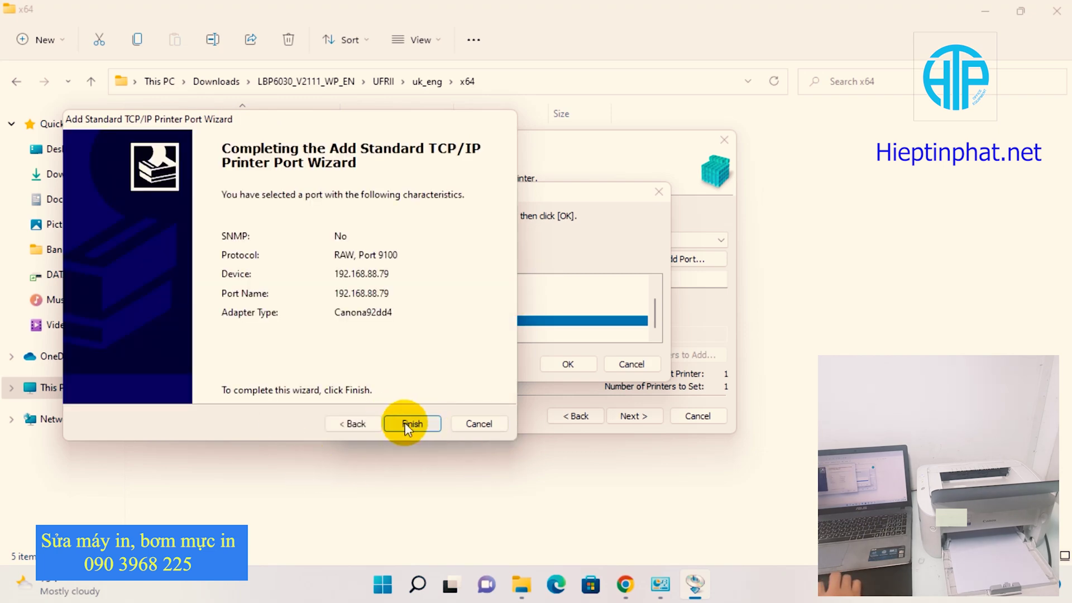
click(412, 424)
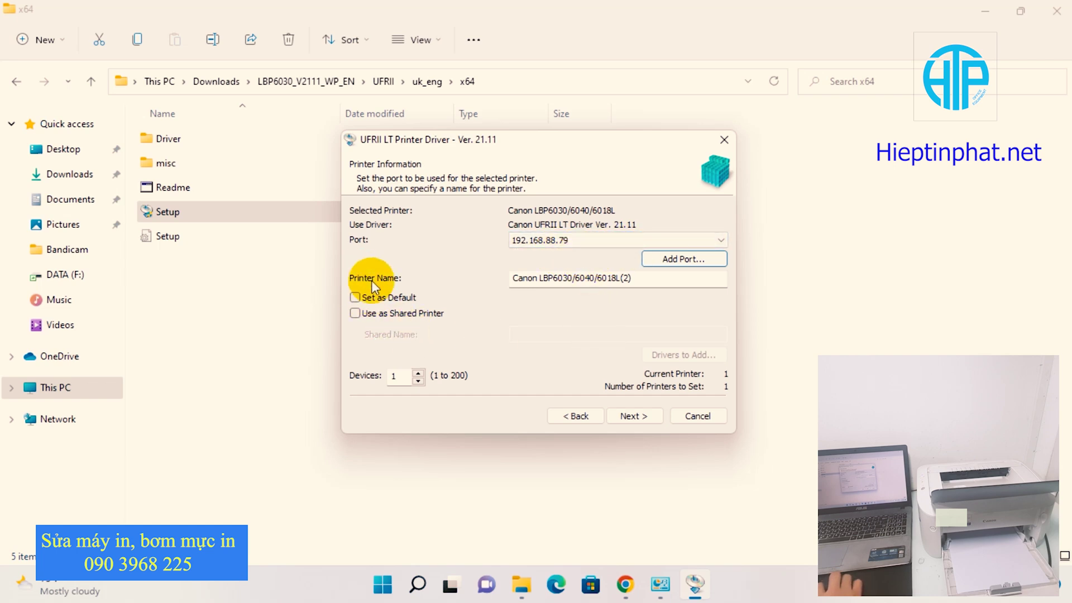
Make Canon LBP6030/6040/6018L(2) the default printer, keeping its name, and reach the summary.
click(360, 299)
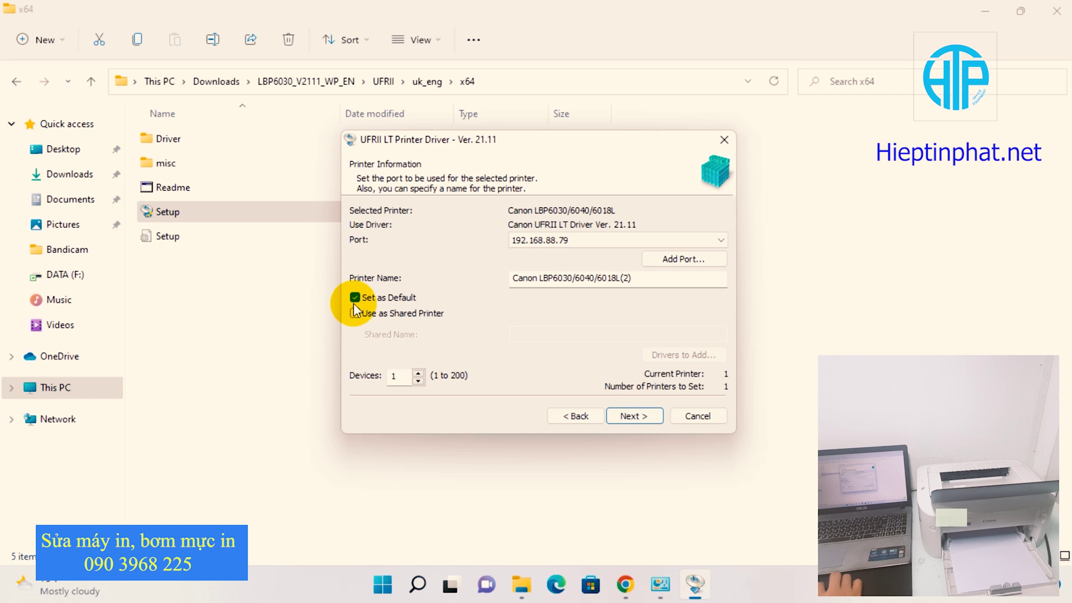
click(627, 278)
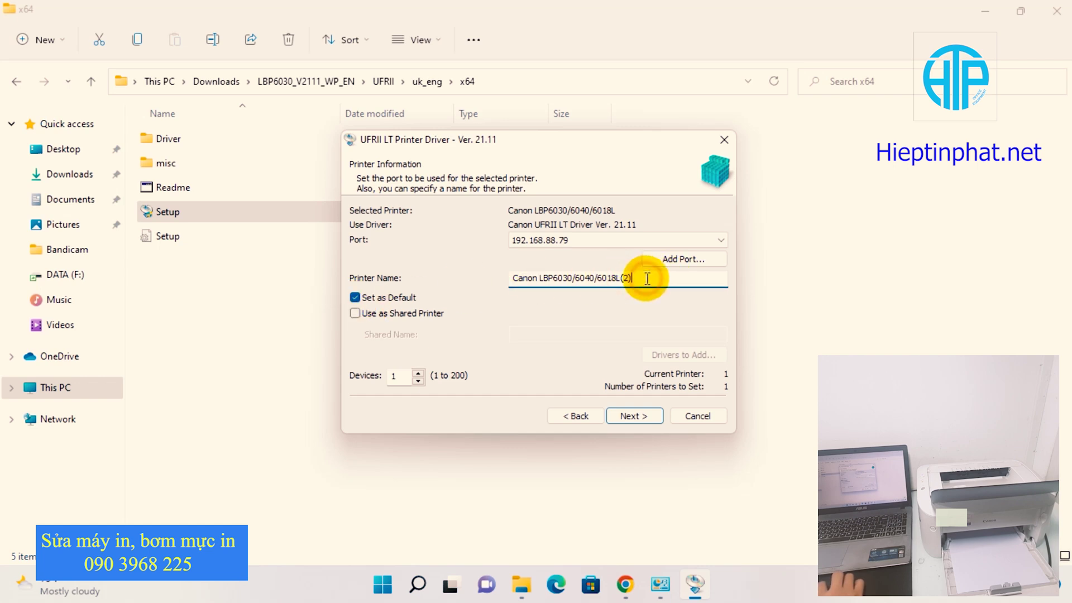
click(617, 278)
drag(618, 278, 529, 280)
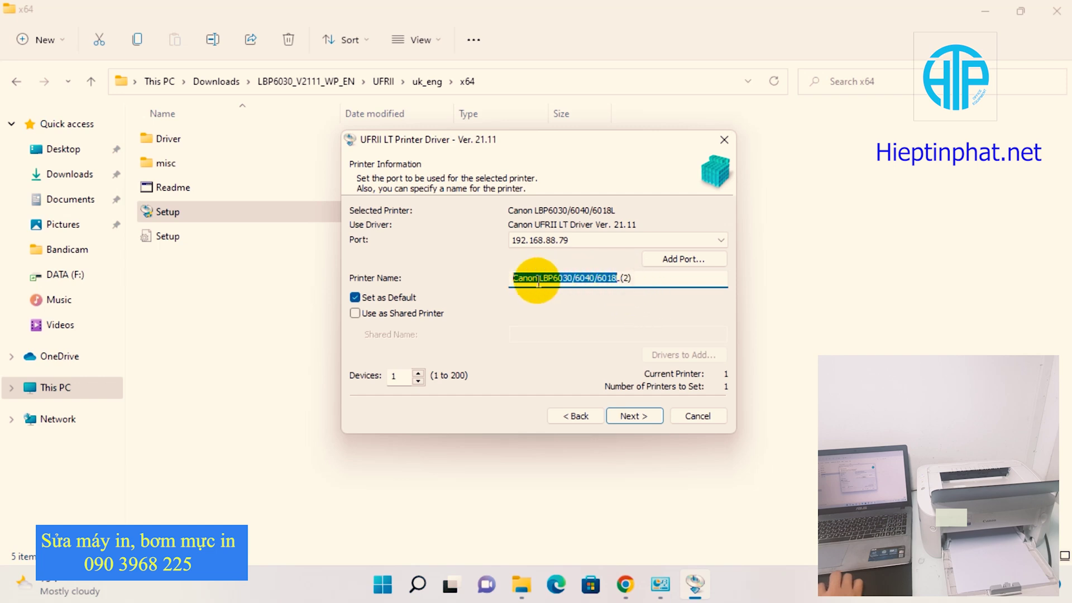
click(625, 278)
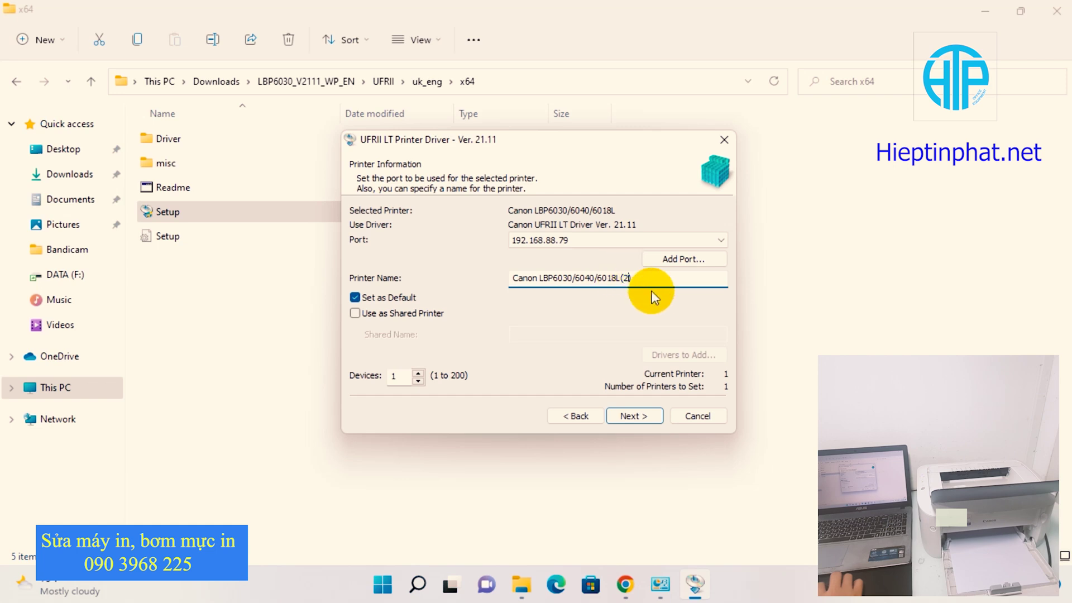
click(644, 418)
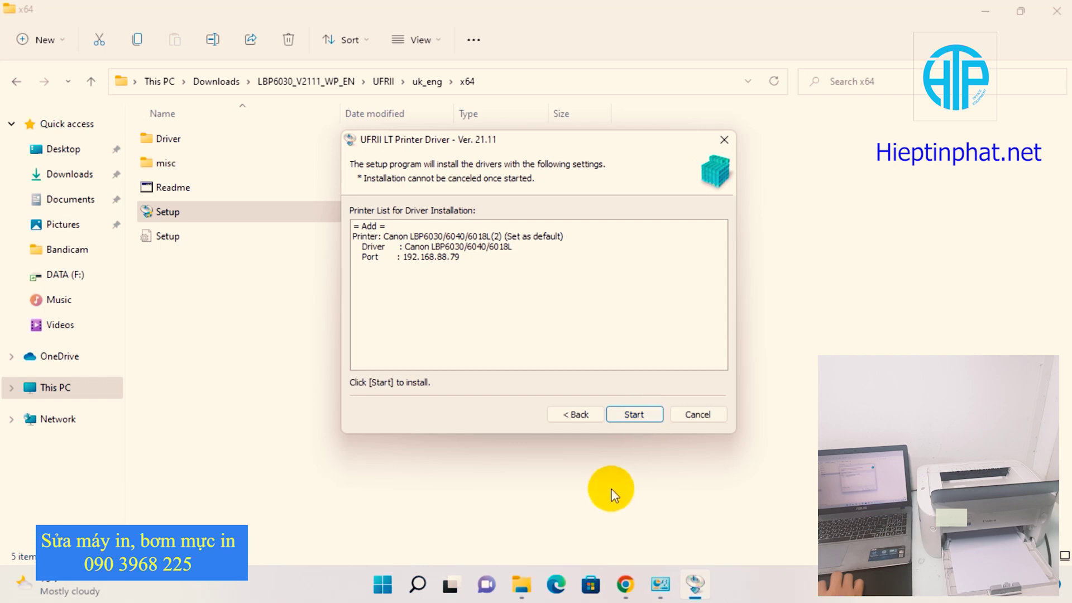
Install the driver, leave Restart My Computer Now unticked, and exit the installer.
click(637, 417)
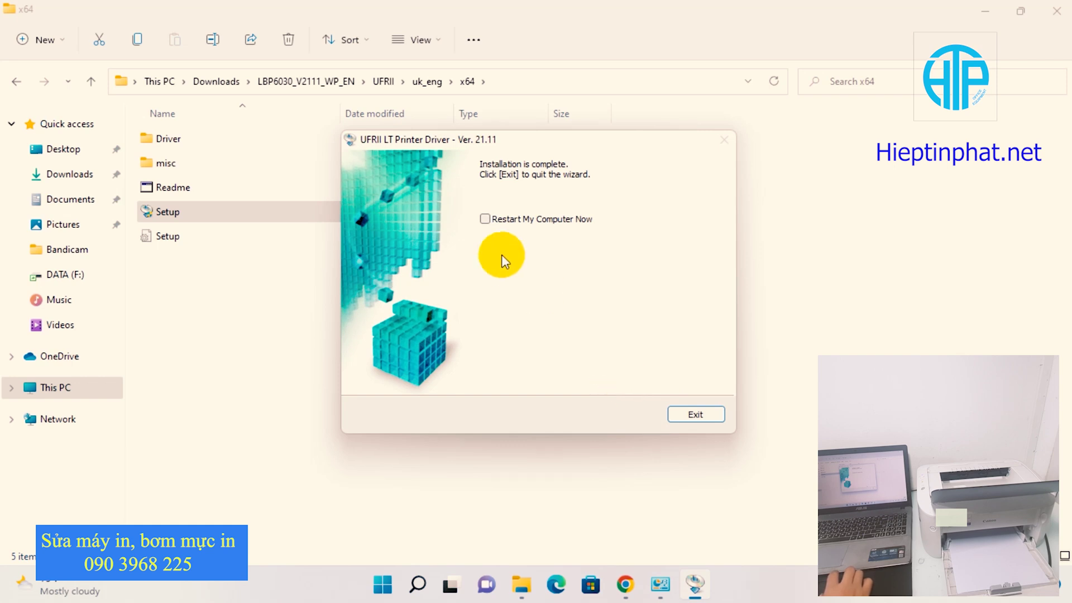
click(484, 219)
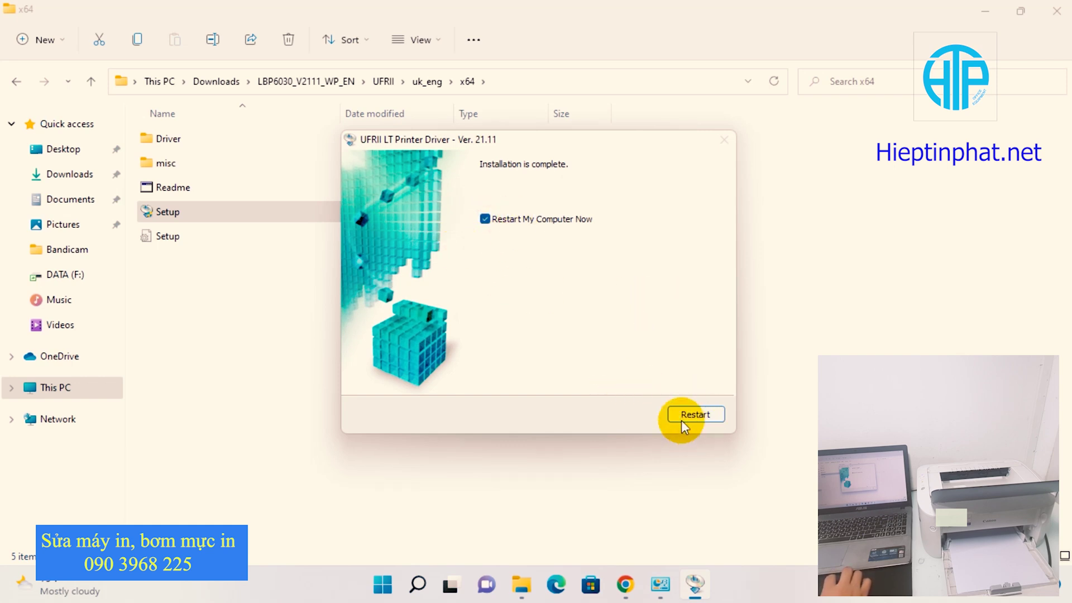
click(486, 219)
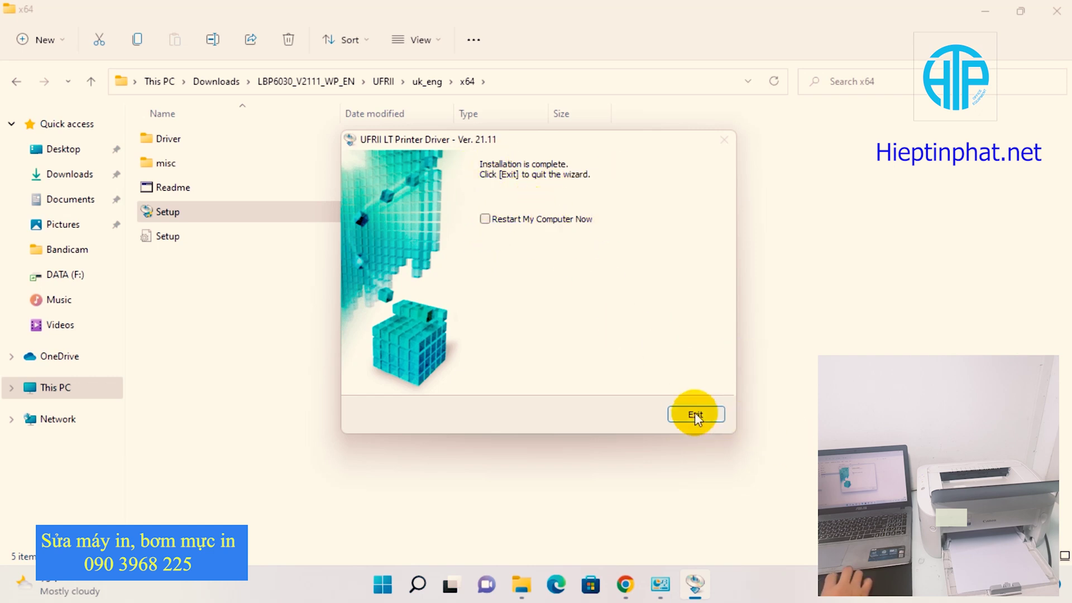
click(711, 413)
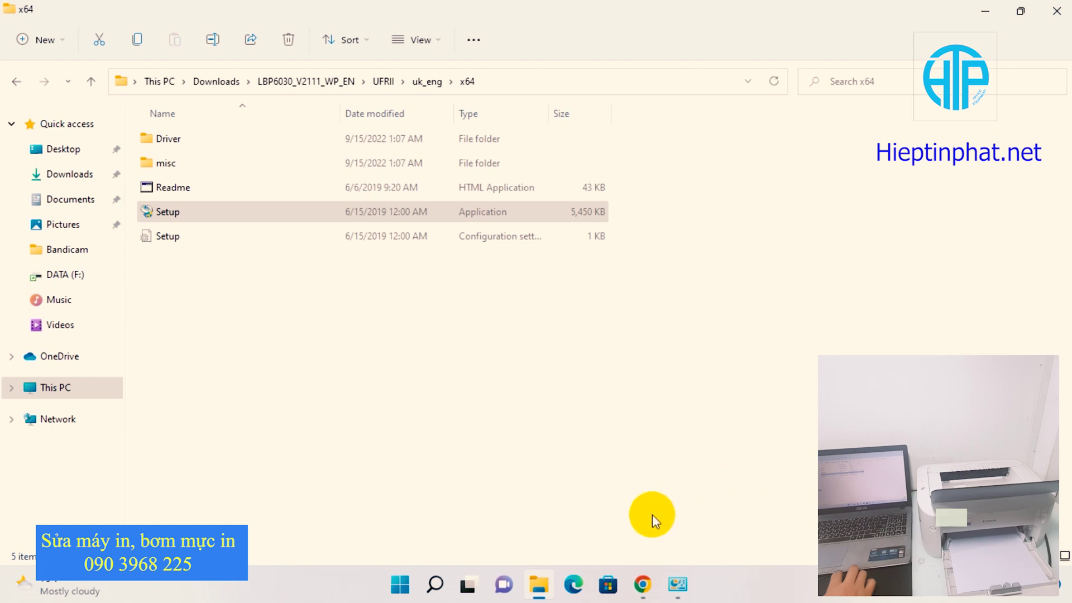
Maximize Devices and Printers and check the status of both Canon printers.
click(672, 583)
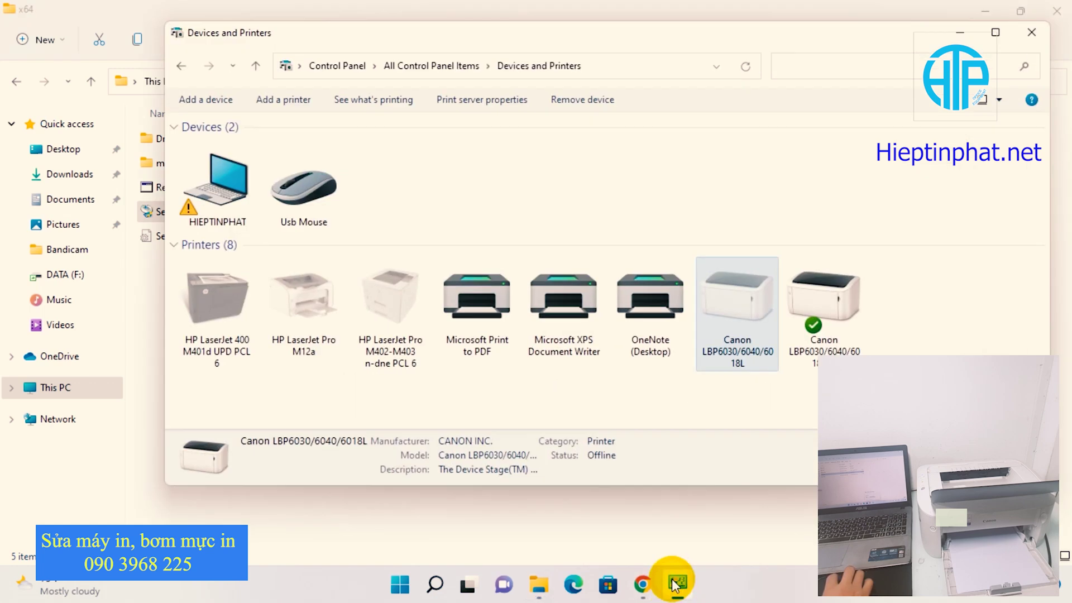
click(995, 32)
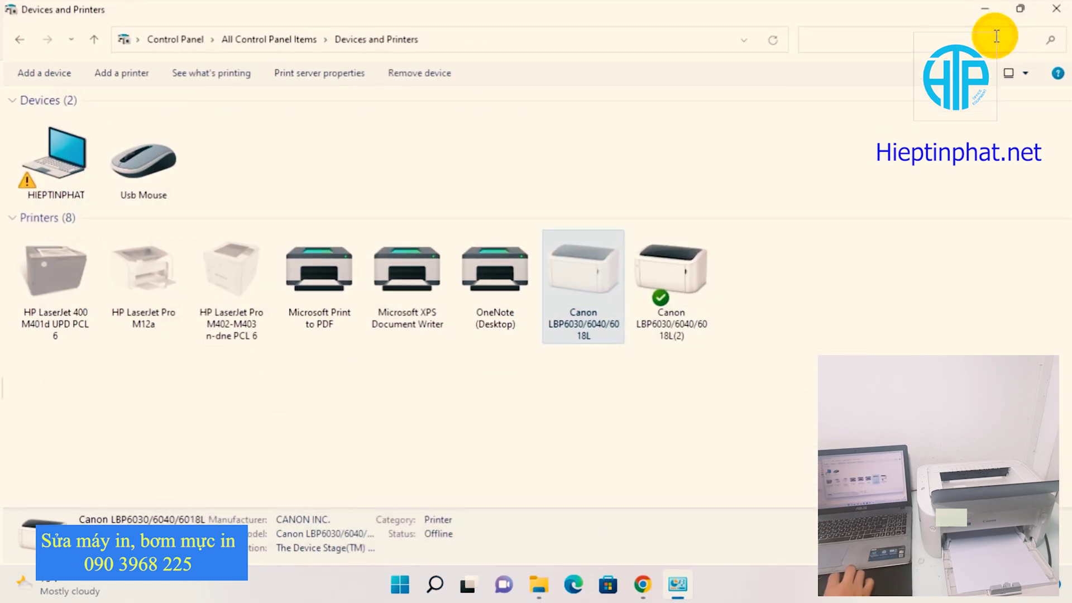
click(845, 347)
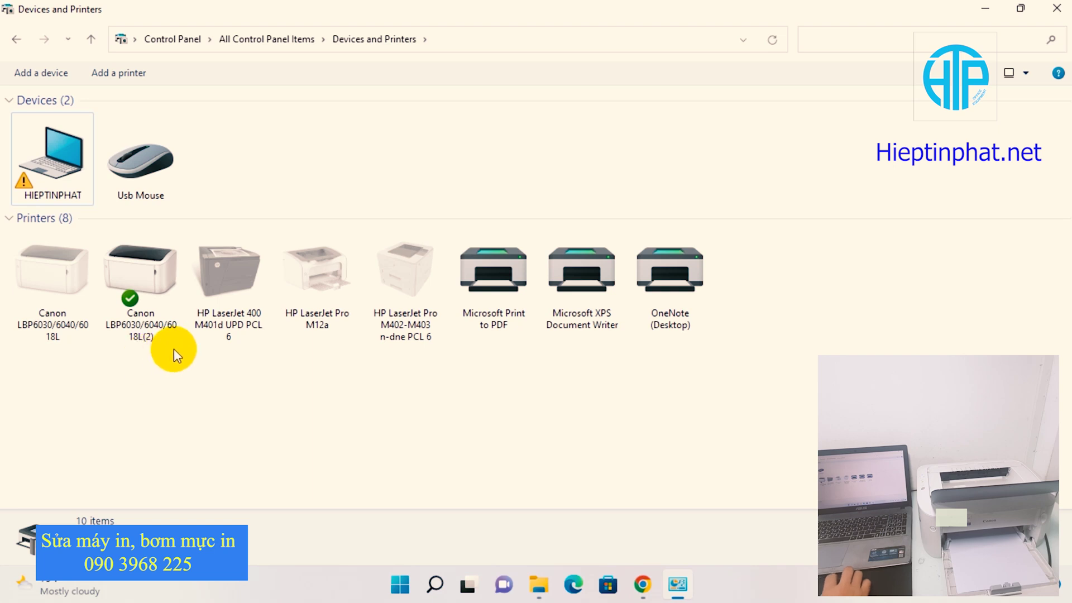
mouse_move(71, 318)
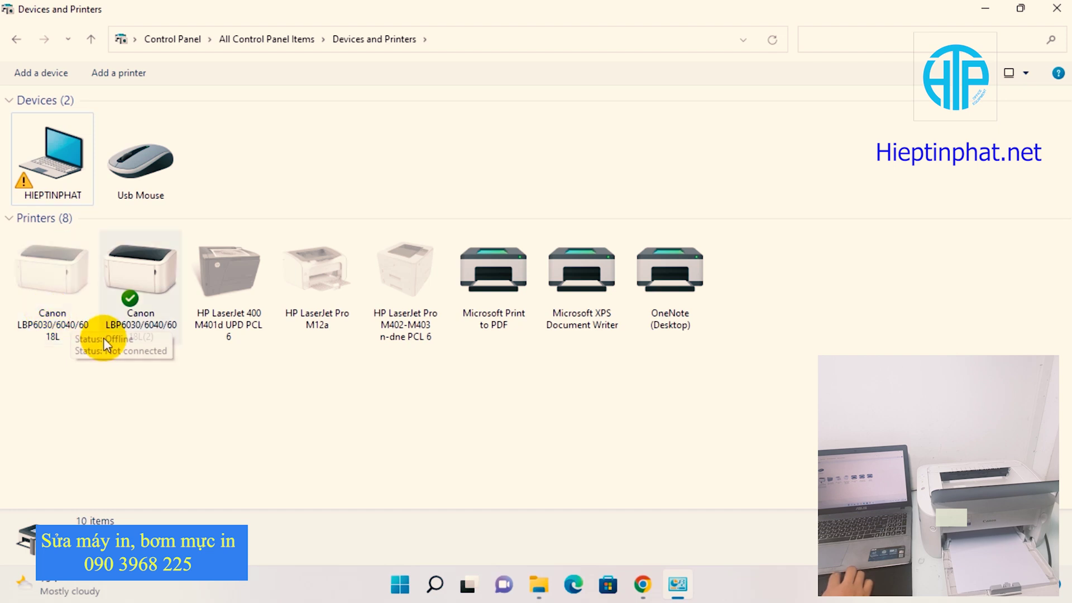
mouse_move(37, 327)
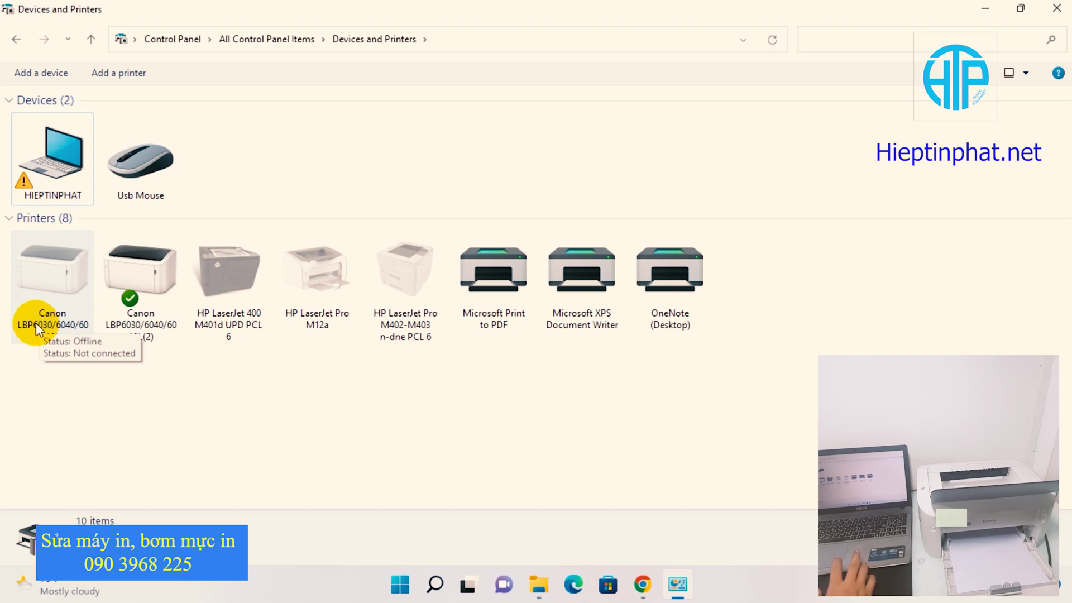
Open Printer properties for Canon LBP6030/6040/6018L(2) and confirm its port is 192.168.88.79.
click(154, 322)
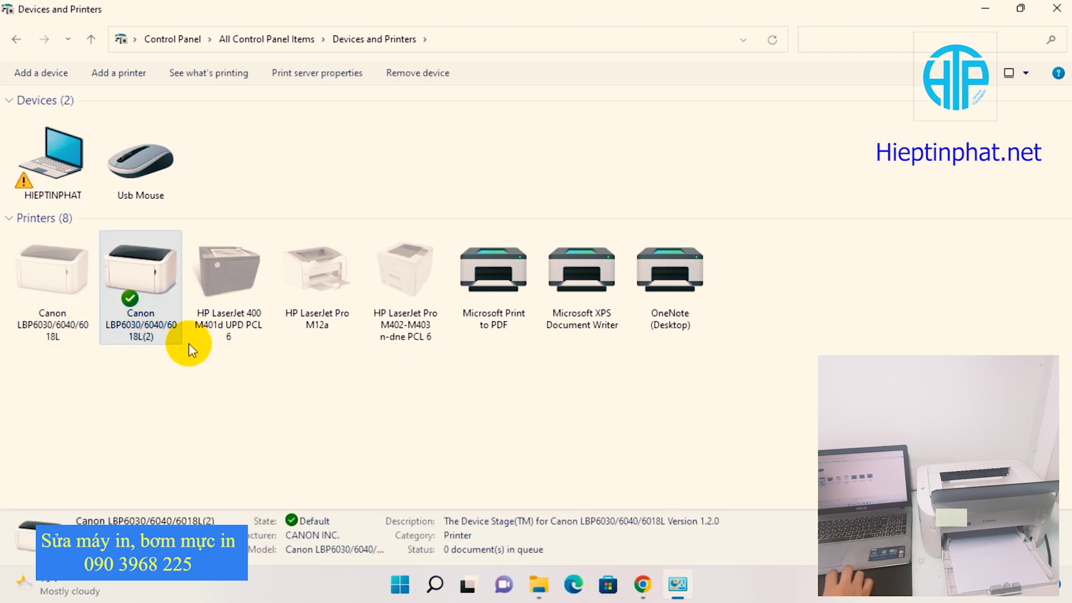
right_click(153, 329)
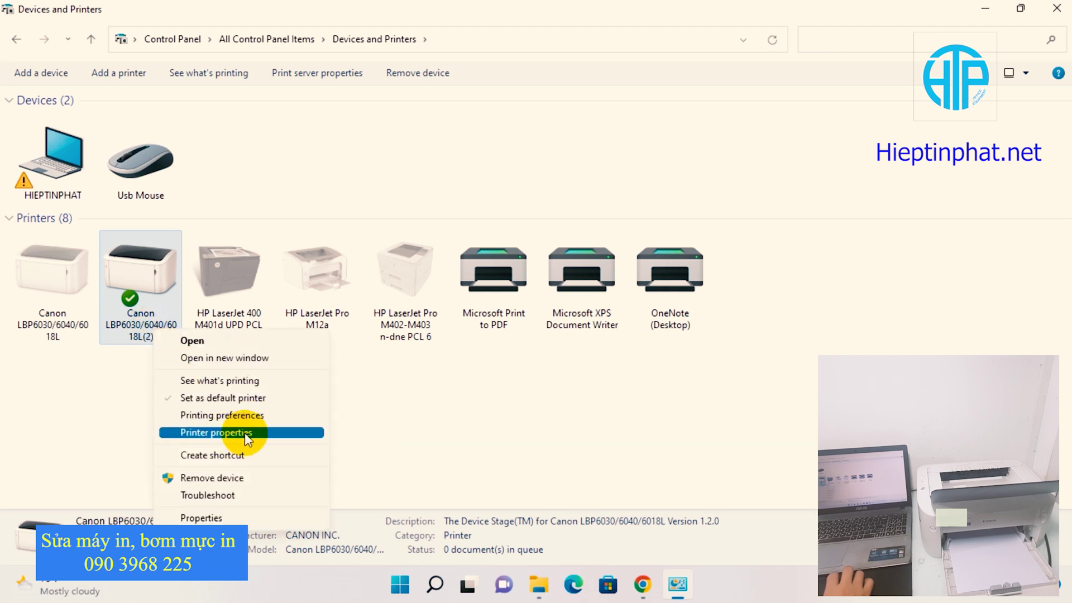
click(279, 433)
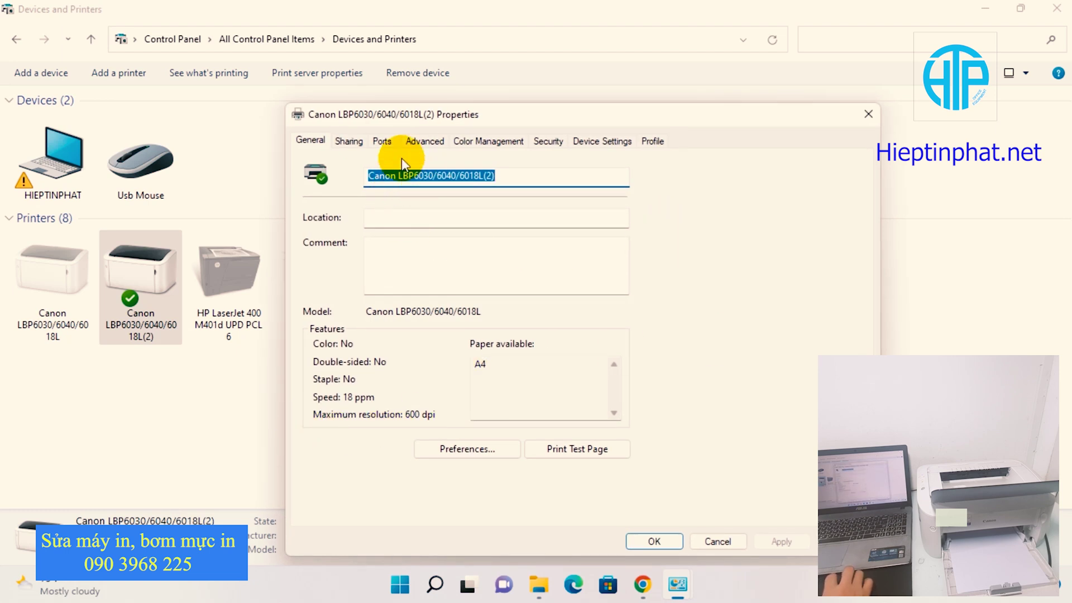
click(386, 138)
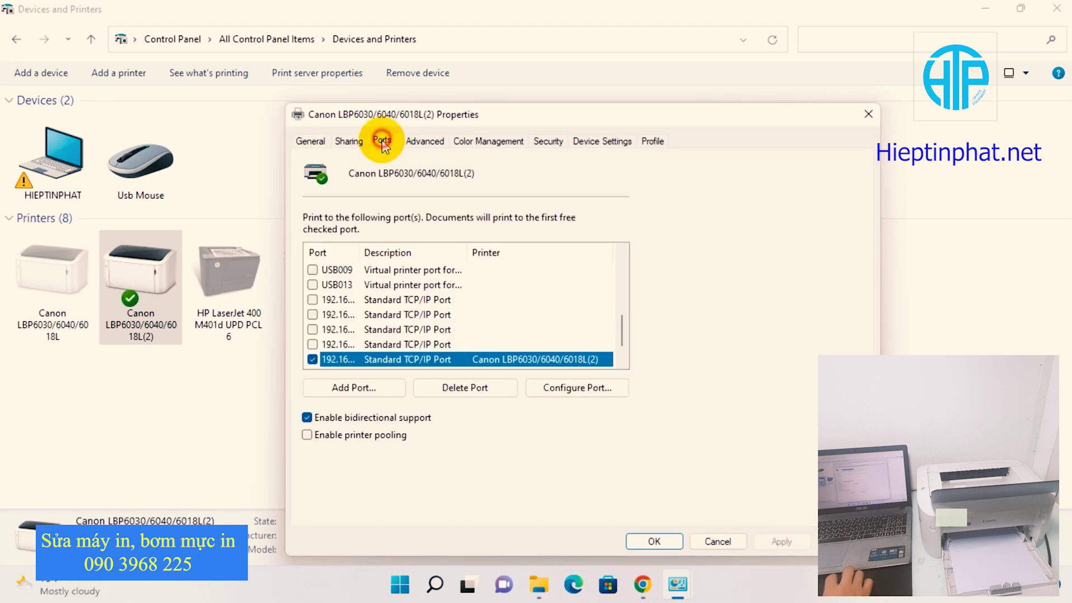
drag(358, 251, 445, 251)
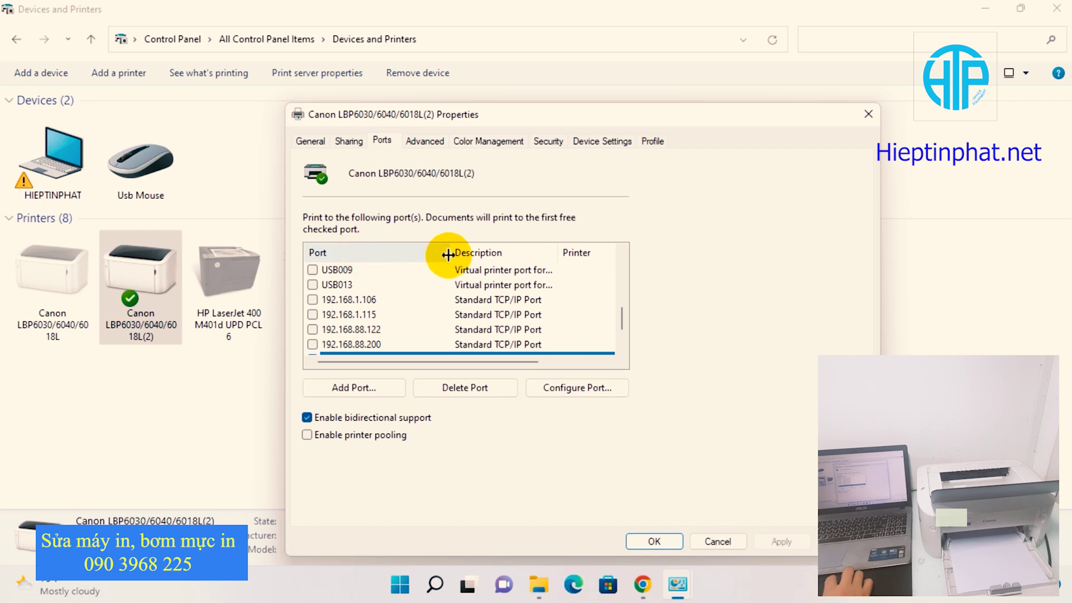
scroll(380, 302, down, 1)
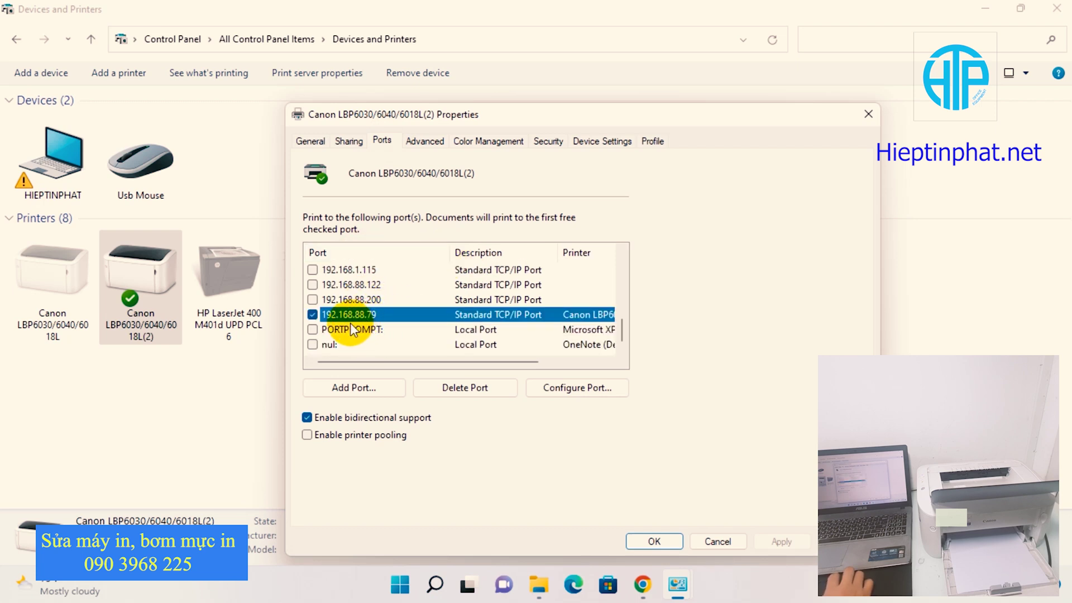
scroll(351, 322, up, 2)
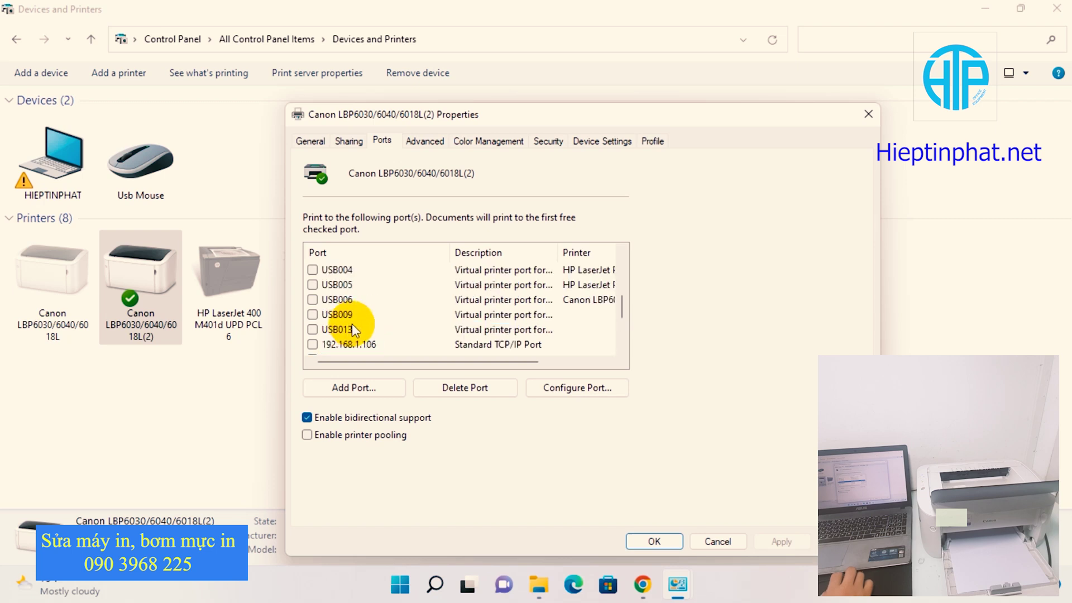
scroll(359, 276, down, 2)
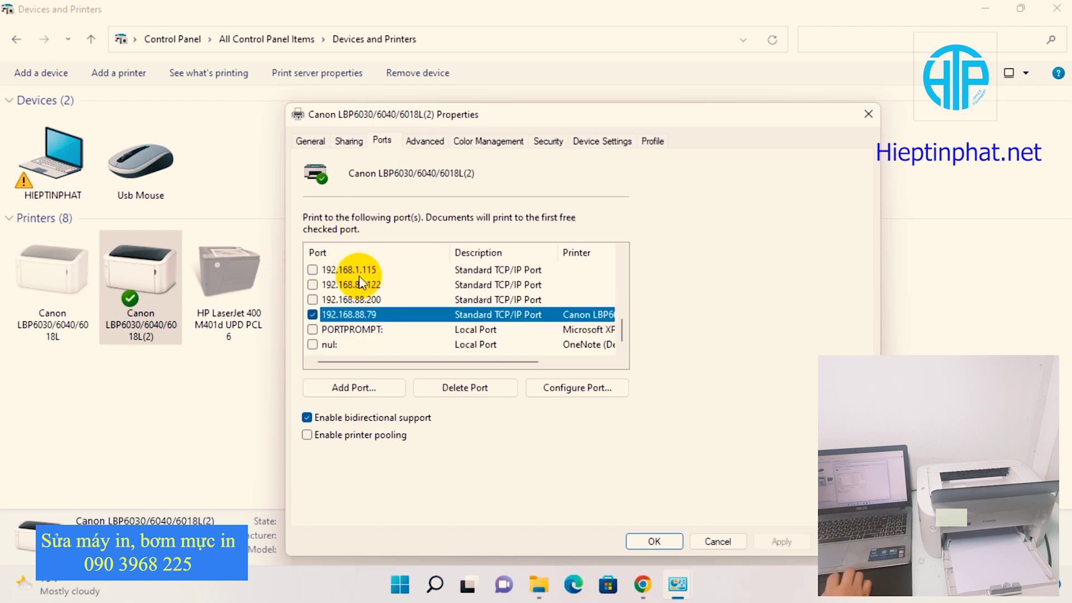
click(313, 140)
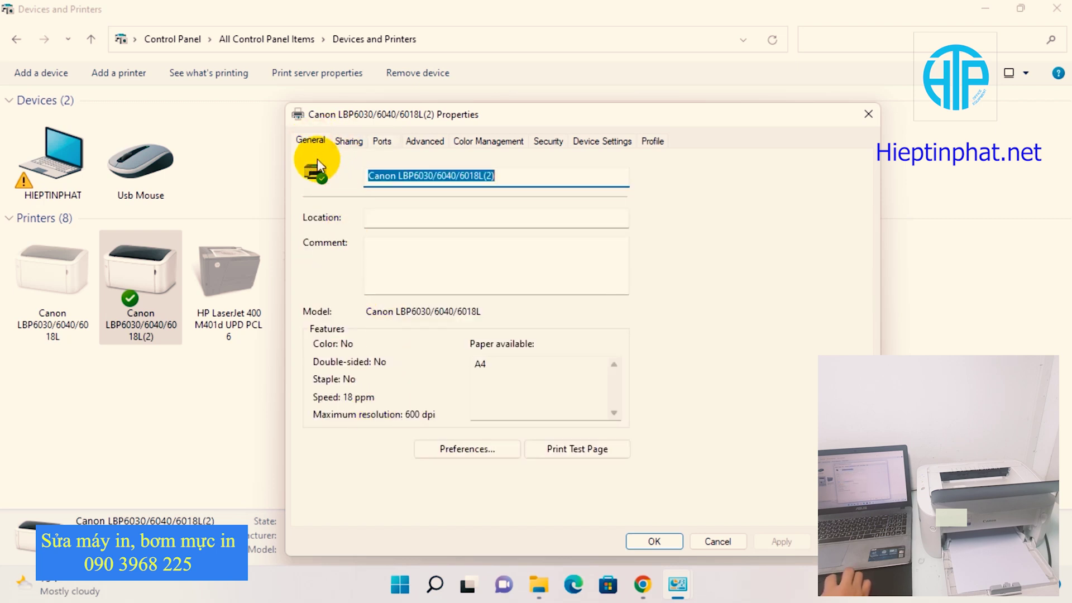
Review the Canon printer's printing preferences and accept them unchanged.
click(474, 451)
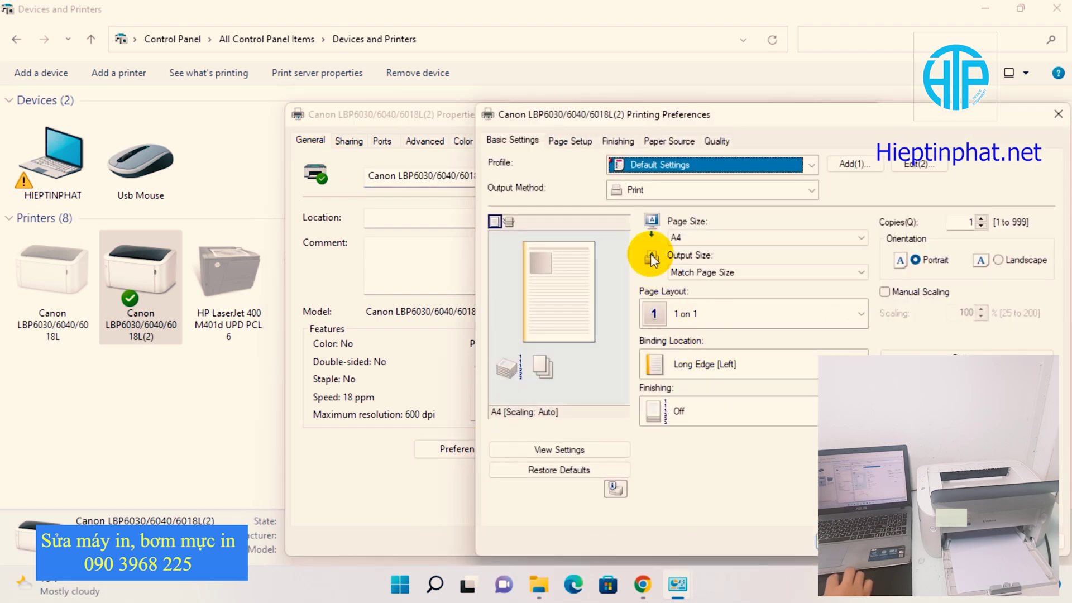
drag(712, 117, 323, 78)
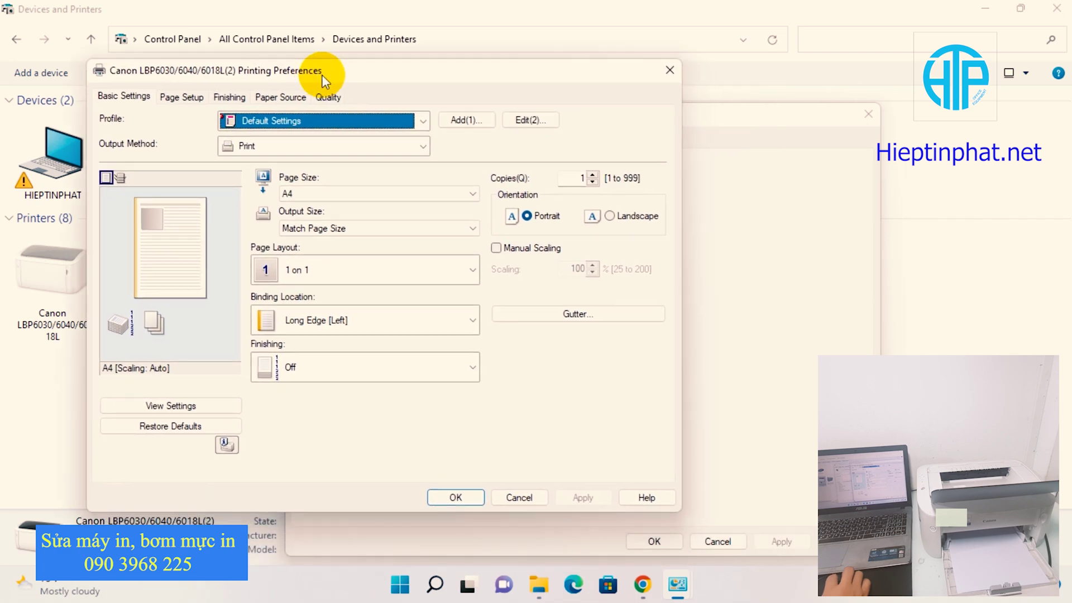
click(457, 497)
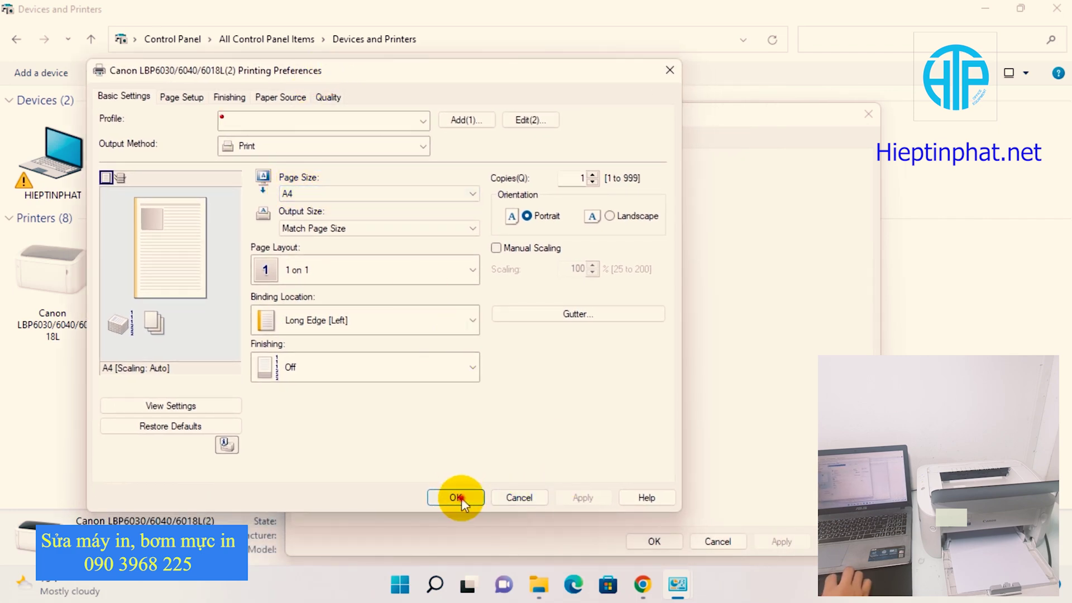
drag(504, 119, 250, 41)
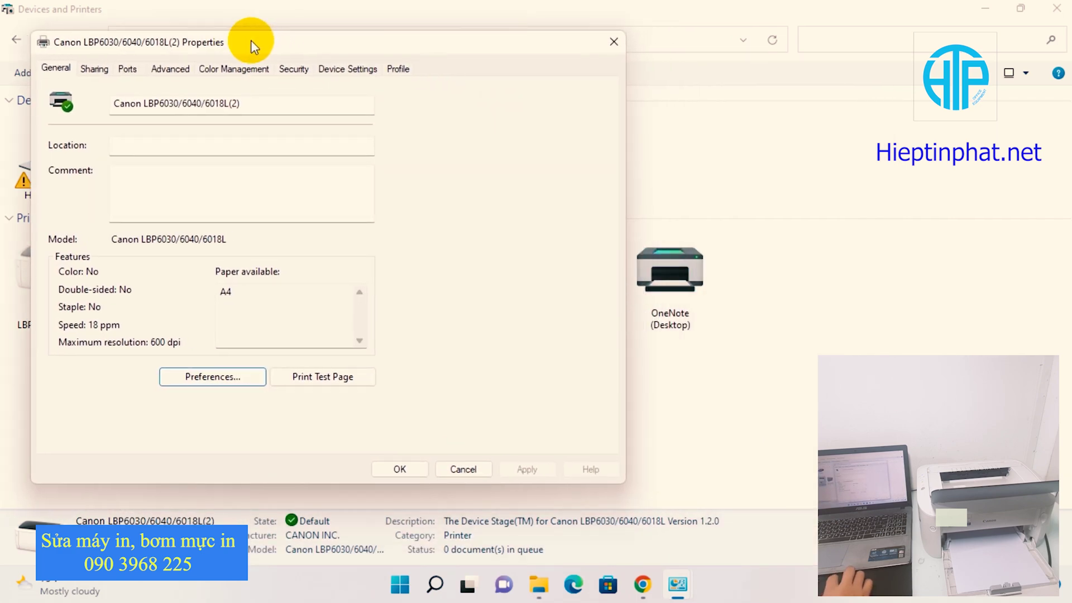
Print a test page on the Canon LBP6030/6040/6018L (2) and close its properties.
click(338, 378)
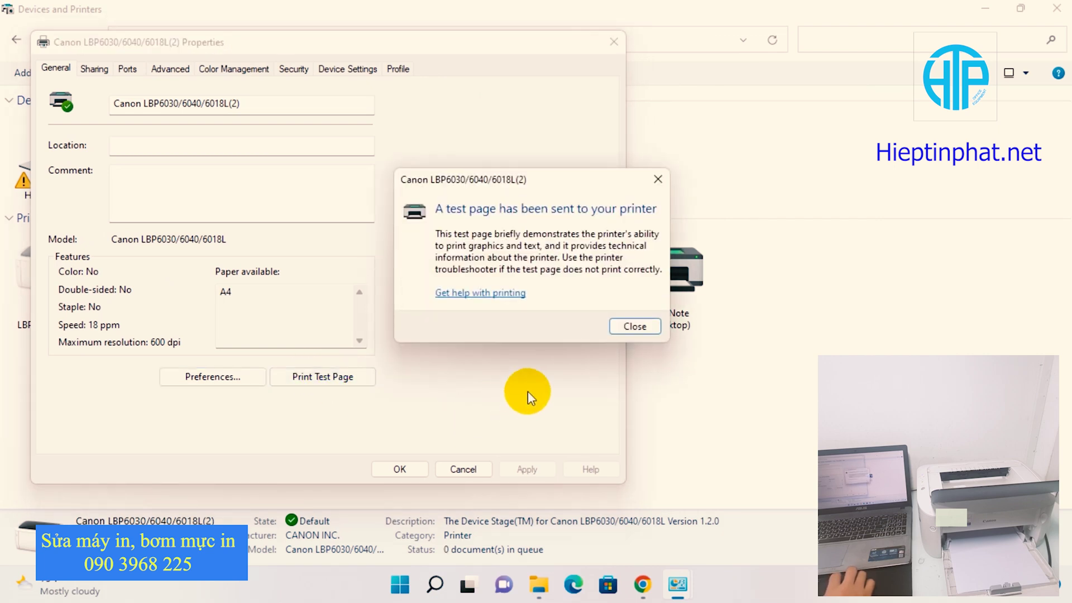
click(630, 327)
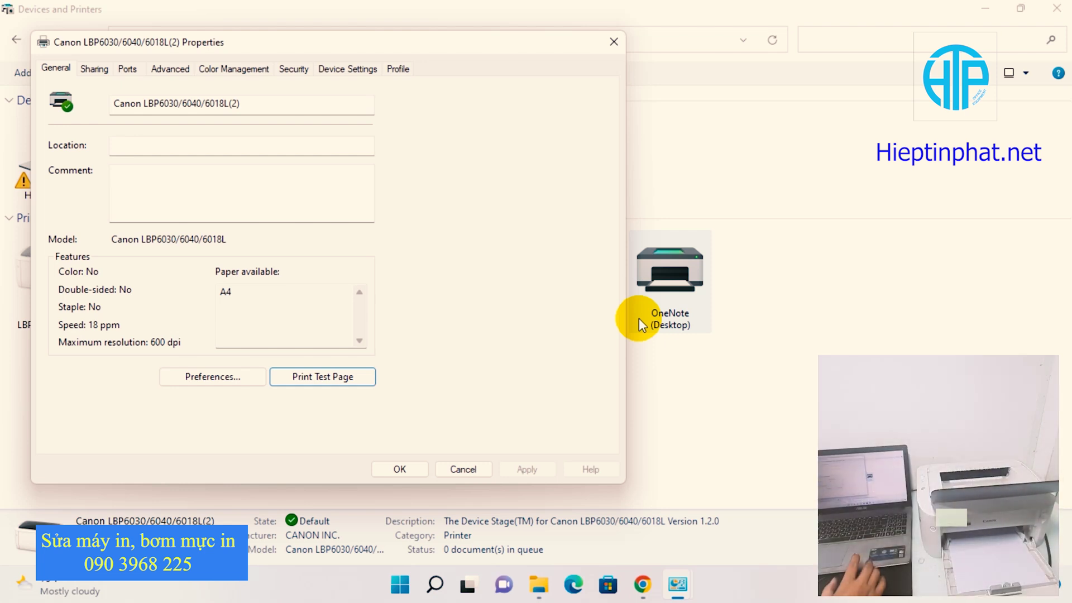
click(401, 468)
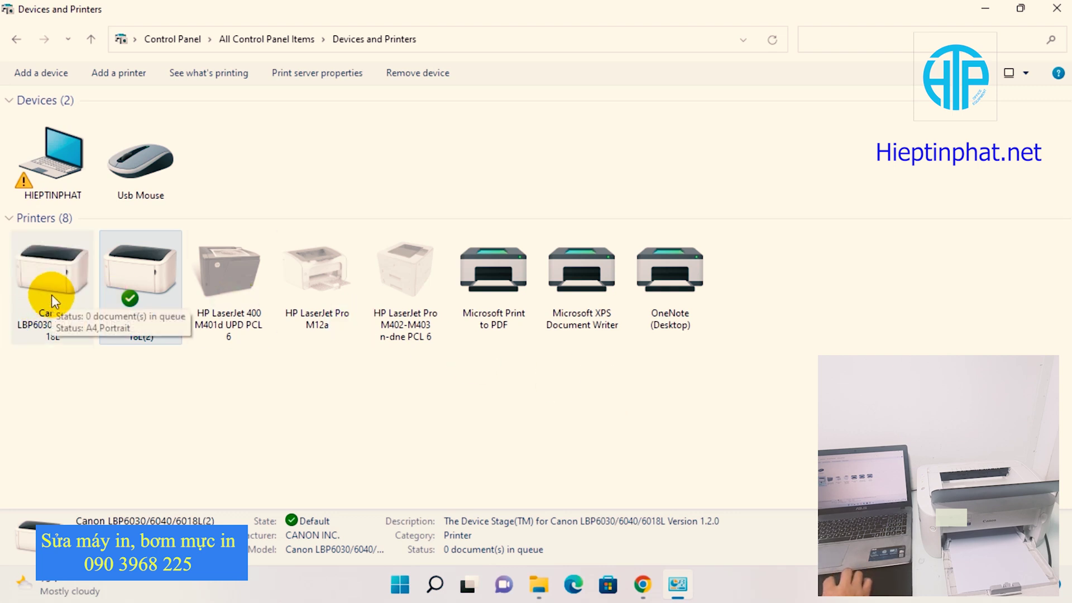
click(246, 444)
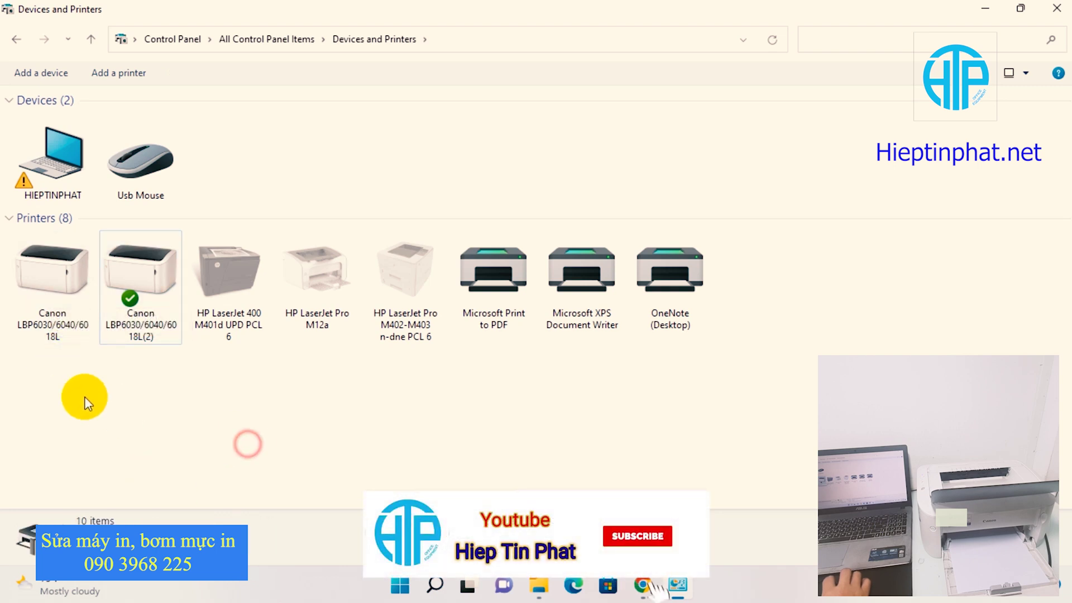
right_click(48, 306)
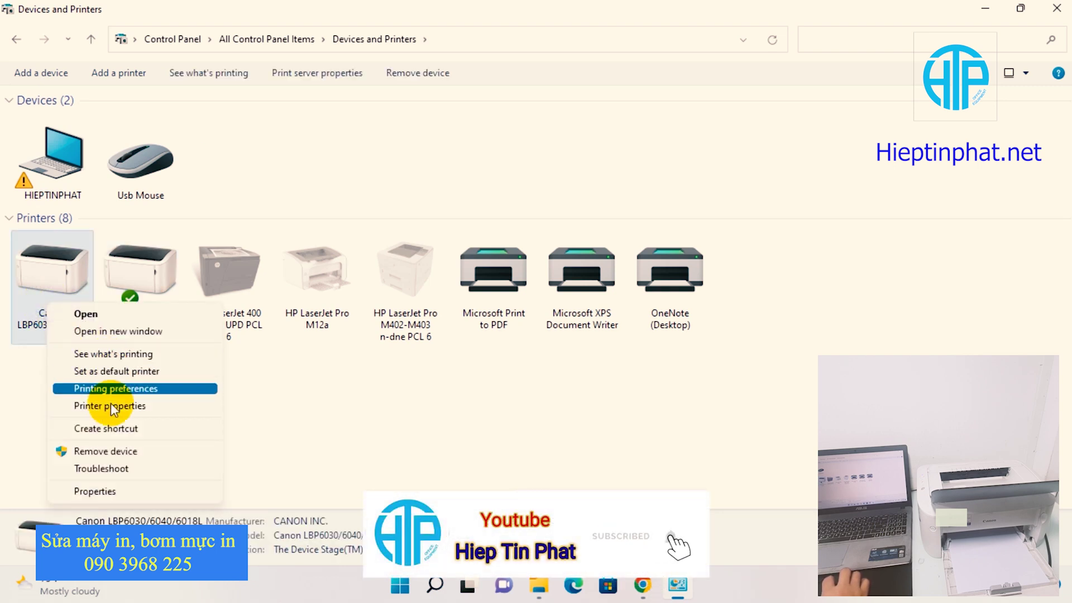
click(151, 409)
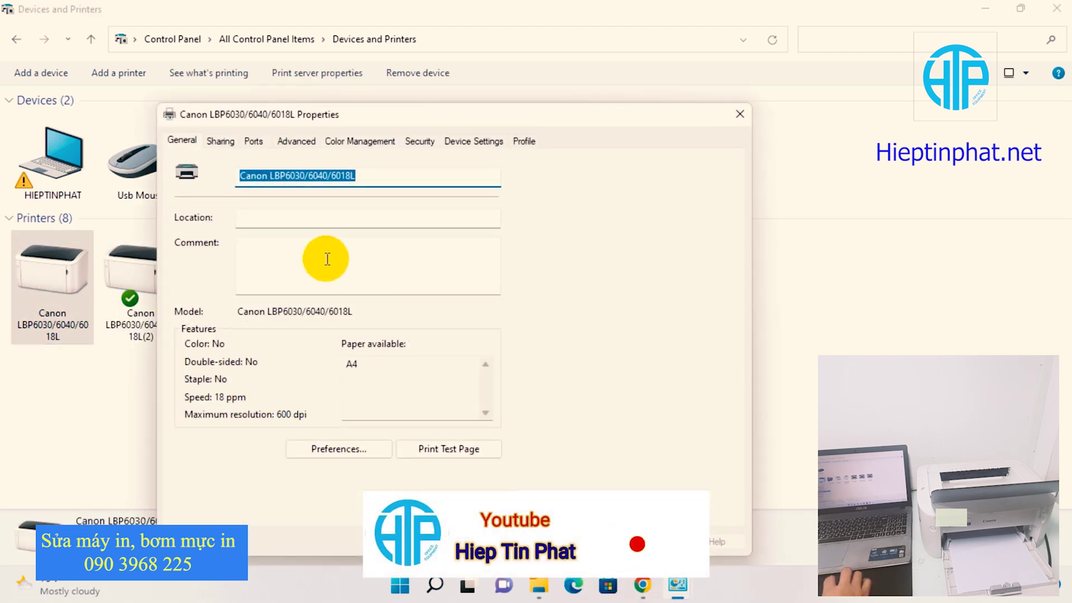
click(259, 142)
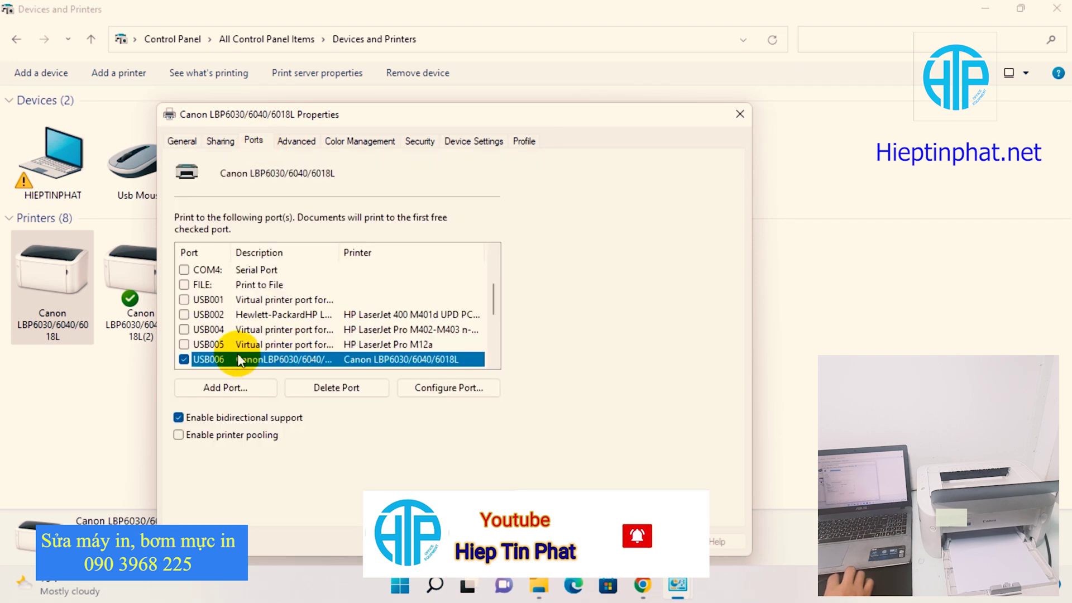
click(185, 142)
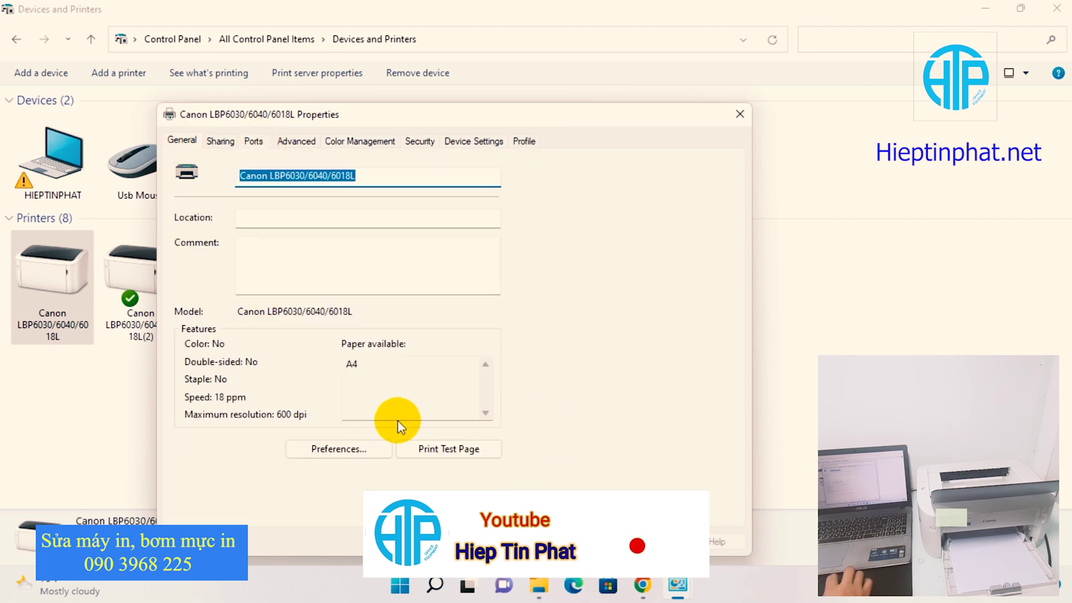
key(Escape)
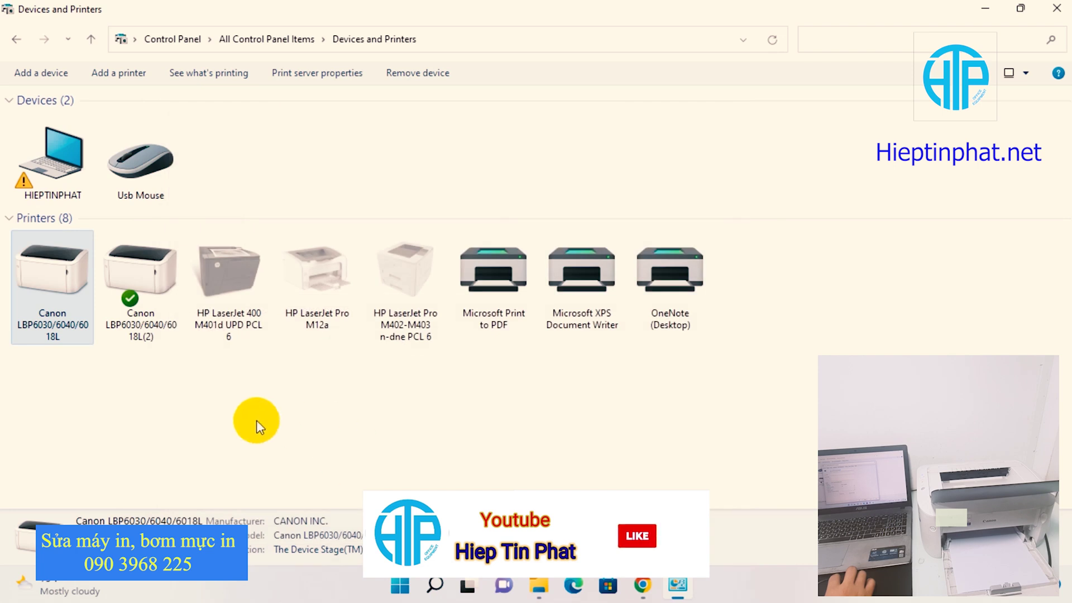
click(54, 328)
Open the second Canon printer's properties on the Advanced settings.
right_click(55, 332)
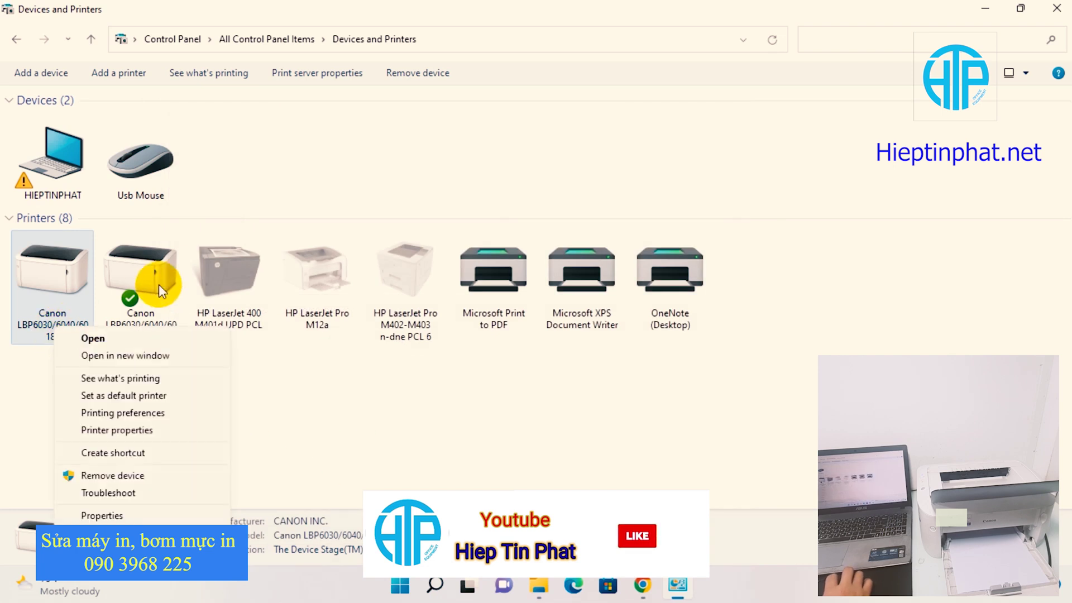
right_click(124, 289)
click(229, 394)
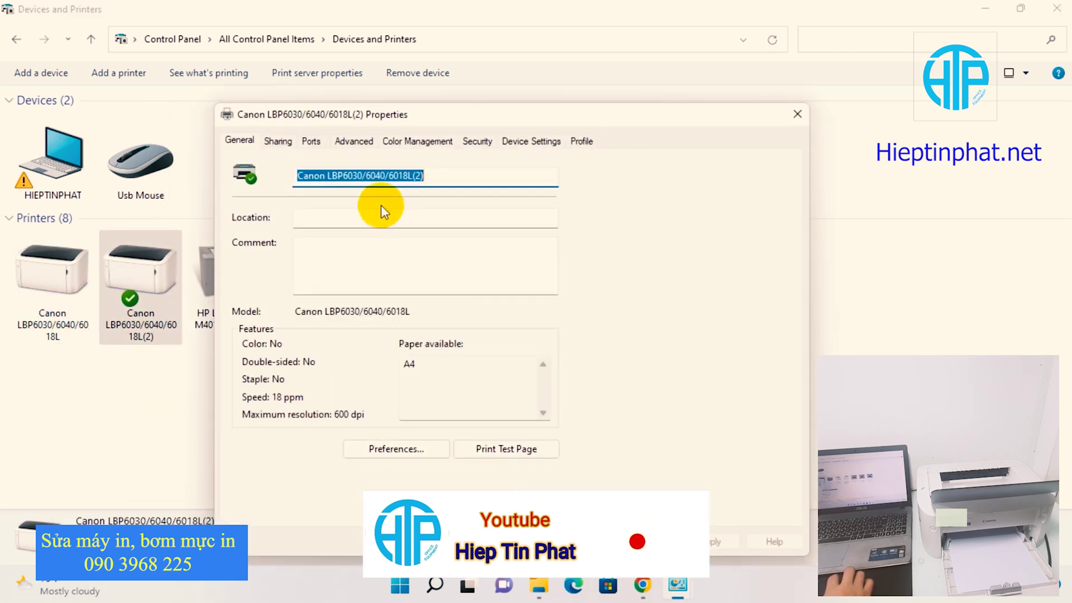
click(355, 142)
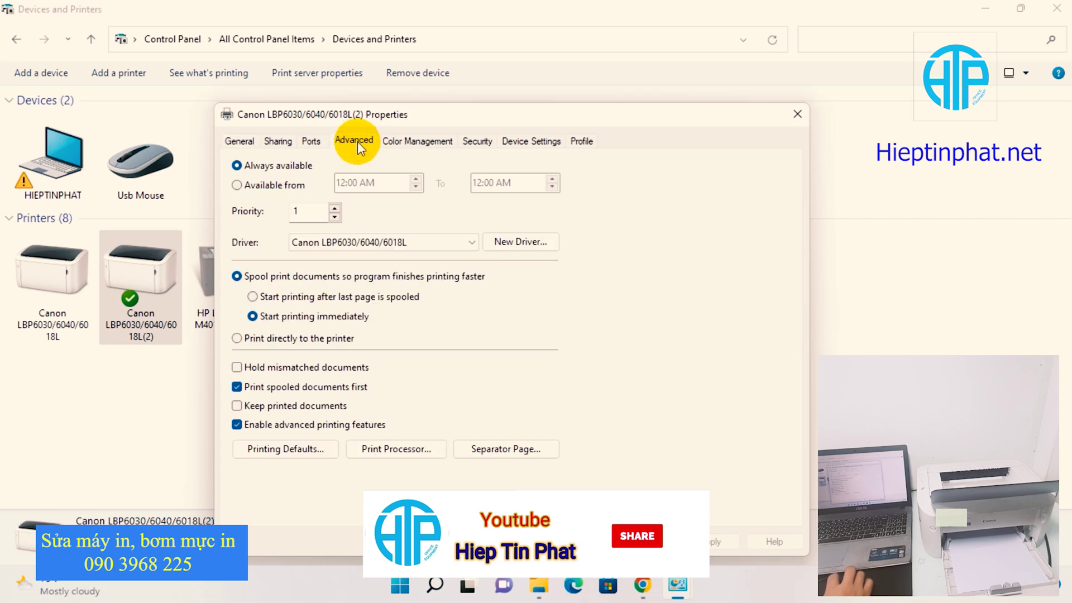
drag(512, 112, 772, 73)
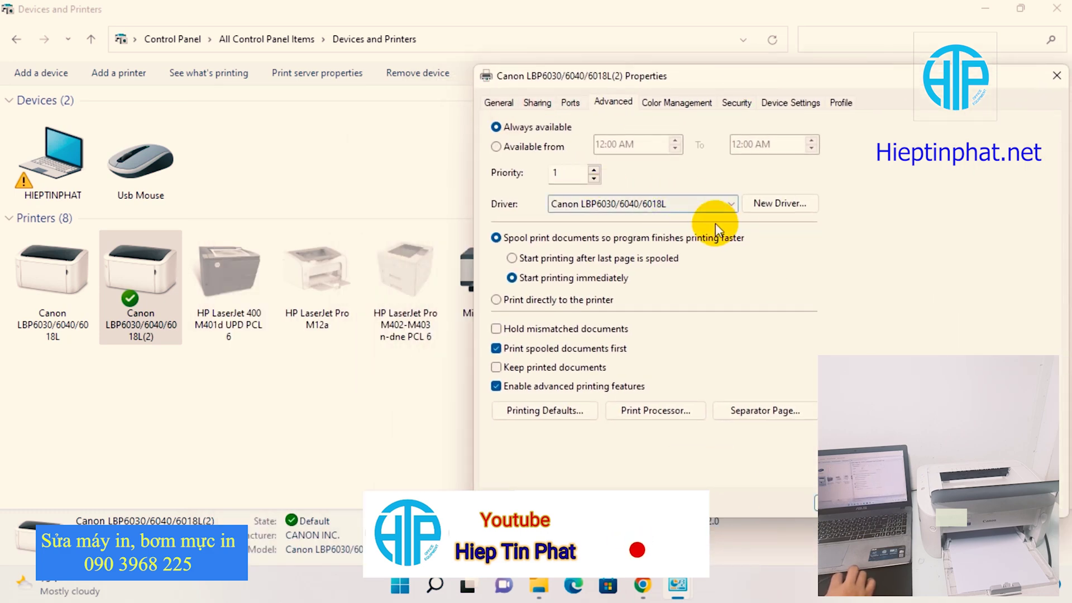
Keep the driver set to Canon LBP6030/6040/6018L after checking the driver list.
click(634, 203)
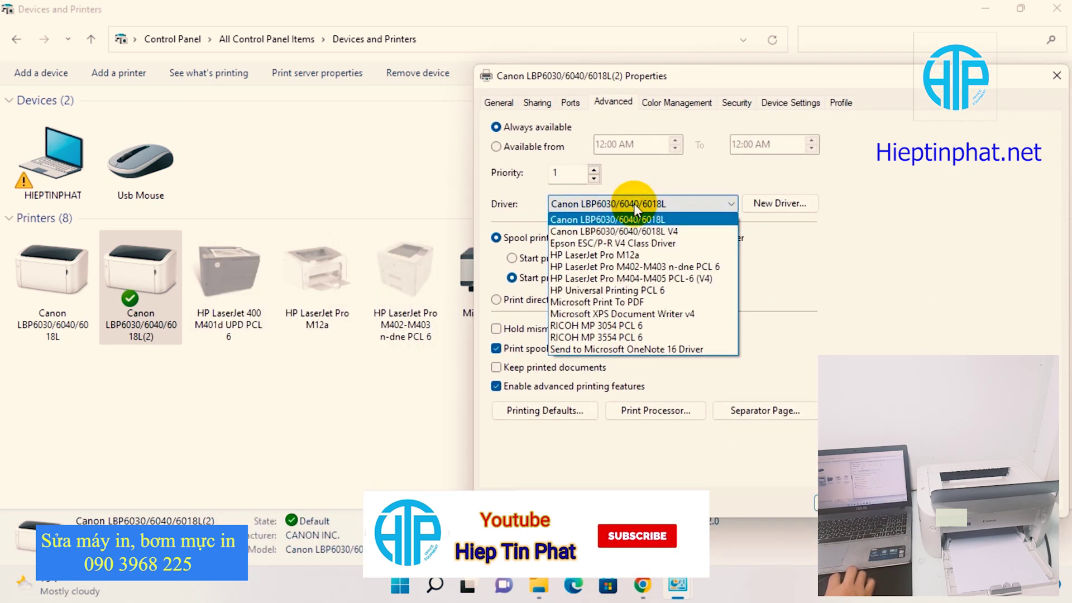
click(690, 210)
click(679, 206)
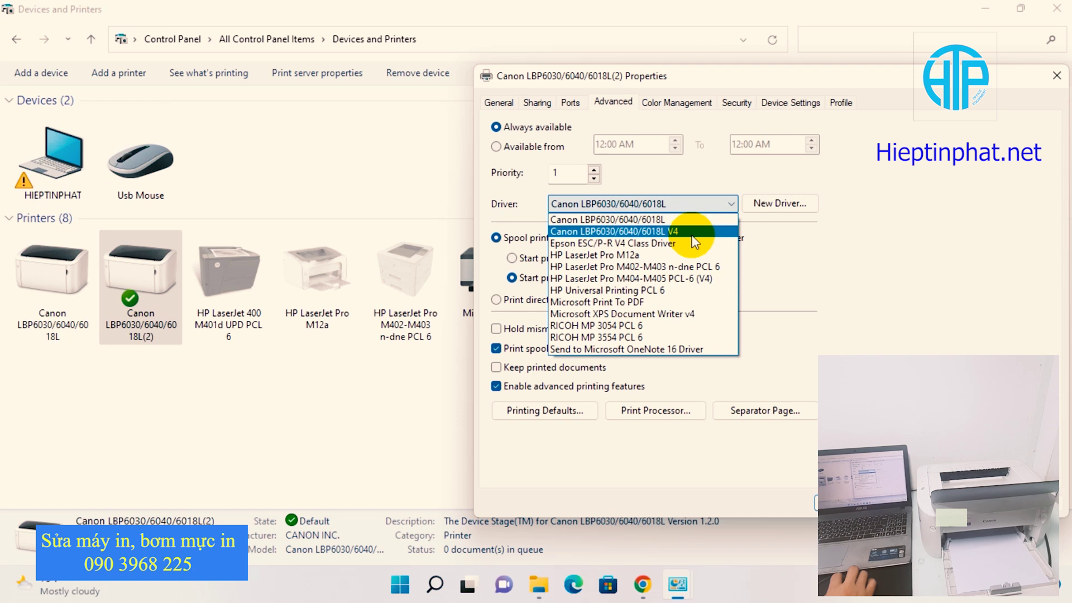
click(706, 199)
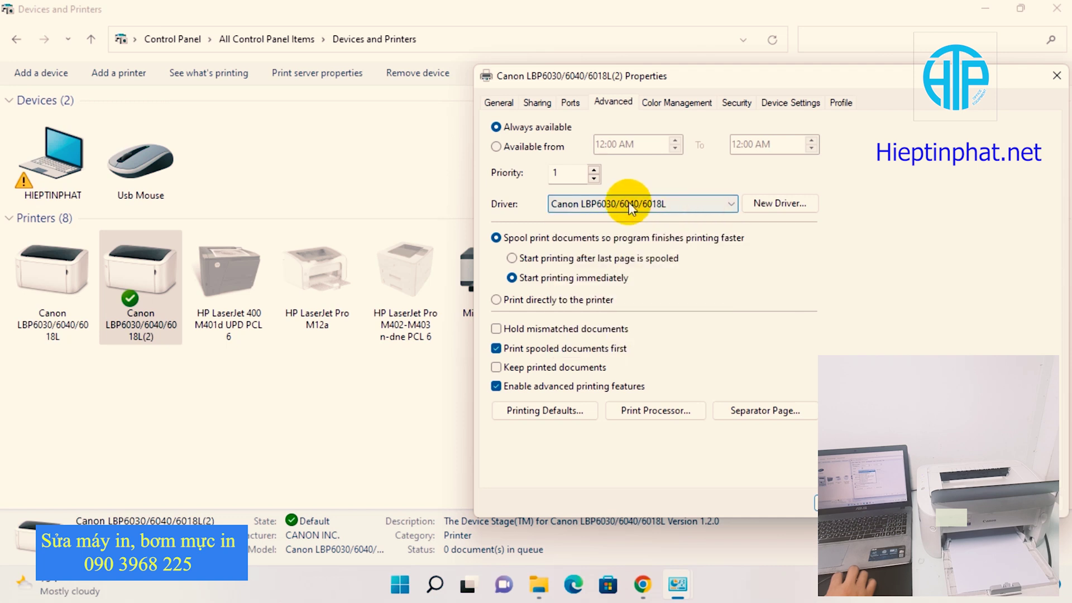
click(616, 202)
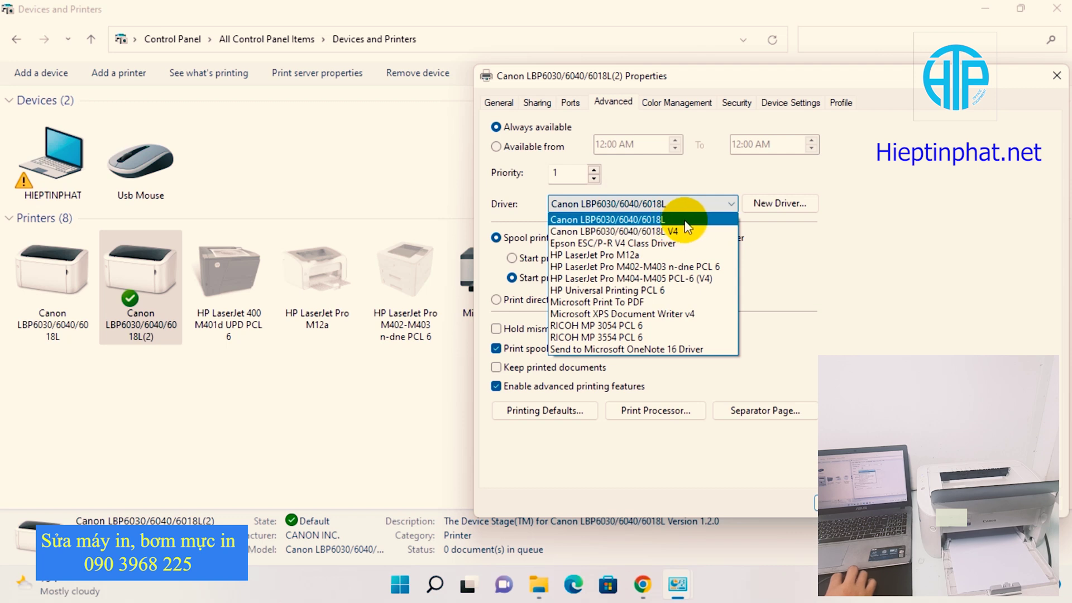
click(684, 220)
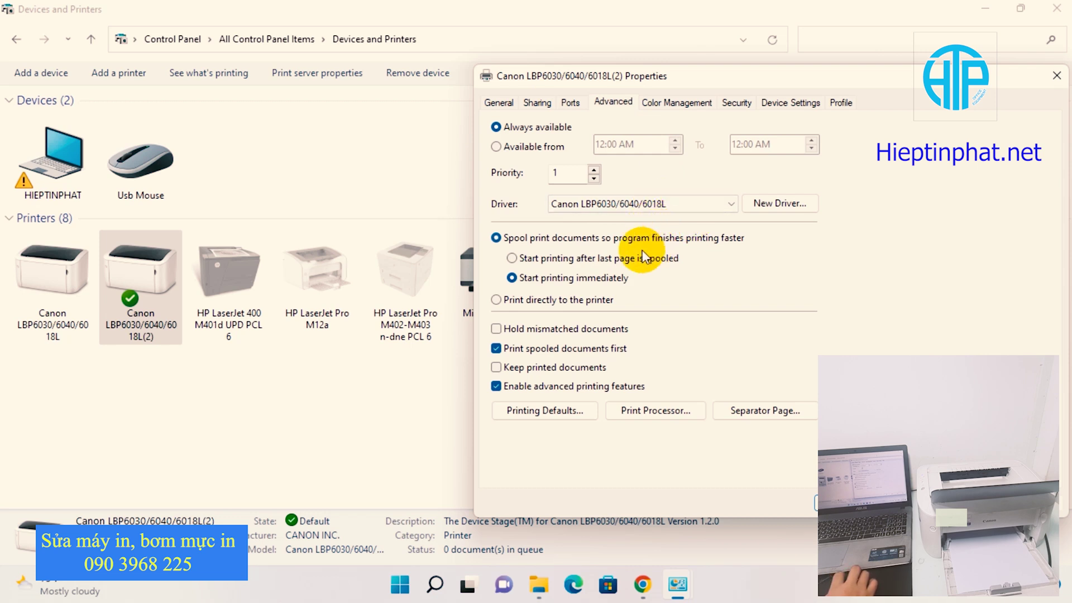
Close the properties dialog, Devices and Printers, and the x64 folder to show the desktop.
click(877, 501)
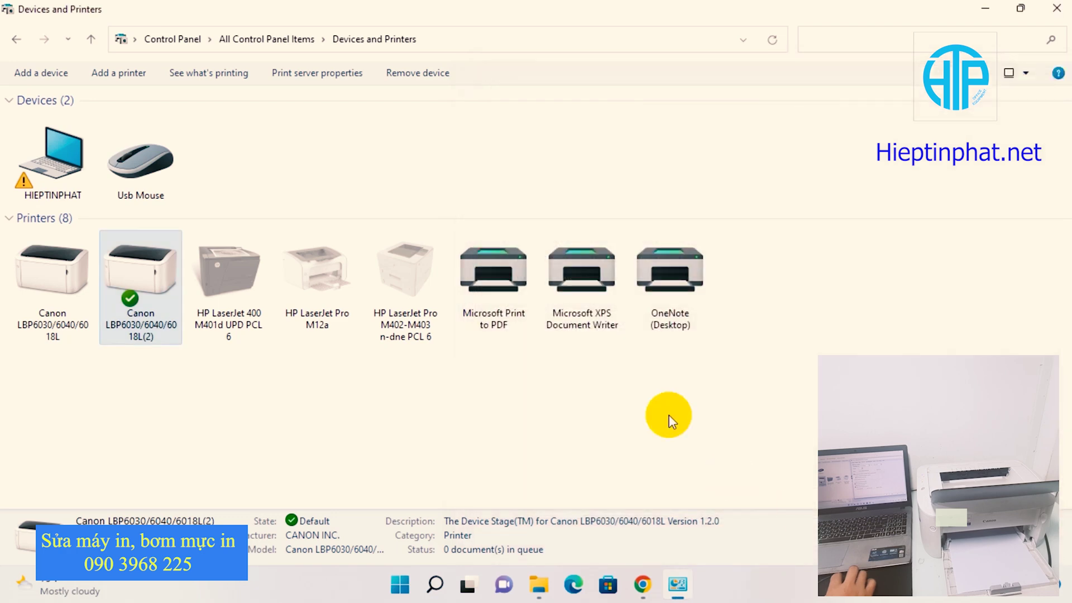
click(1057, 9)
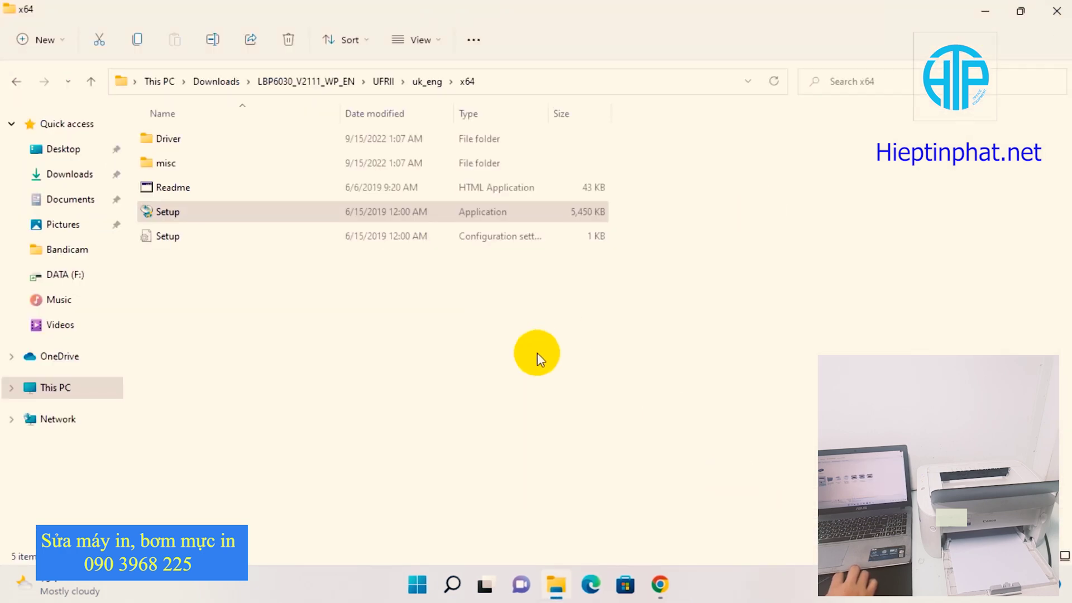
click(1056, 9)
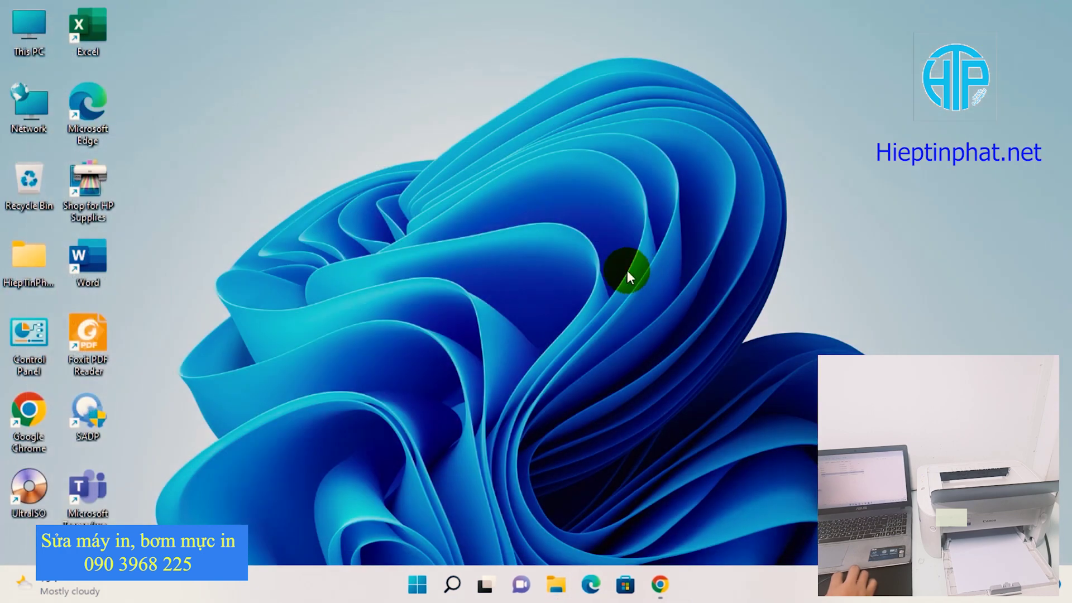